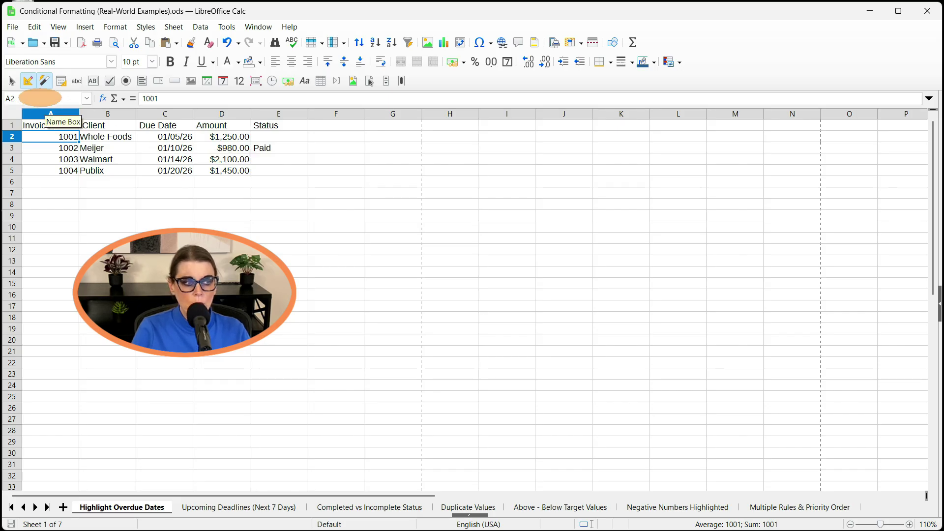
Select the range A2:E200 on the Highlight Overdue Dates sheet and start a new conditional formatting condition for it
left_click(40, 98)
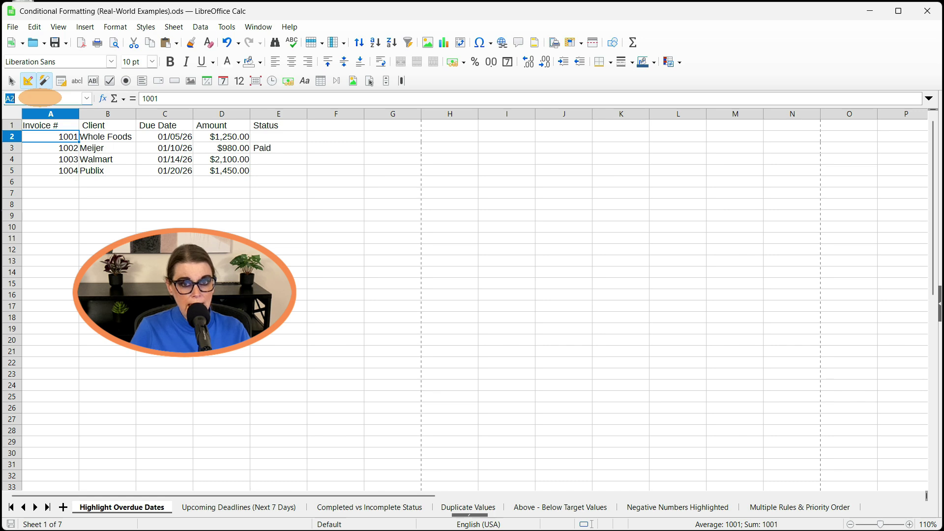
left_click(40, 98)
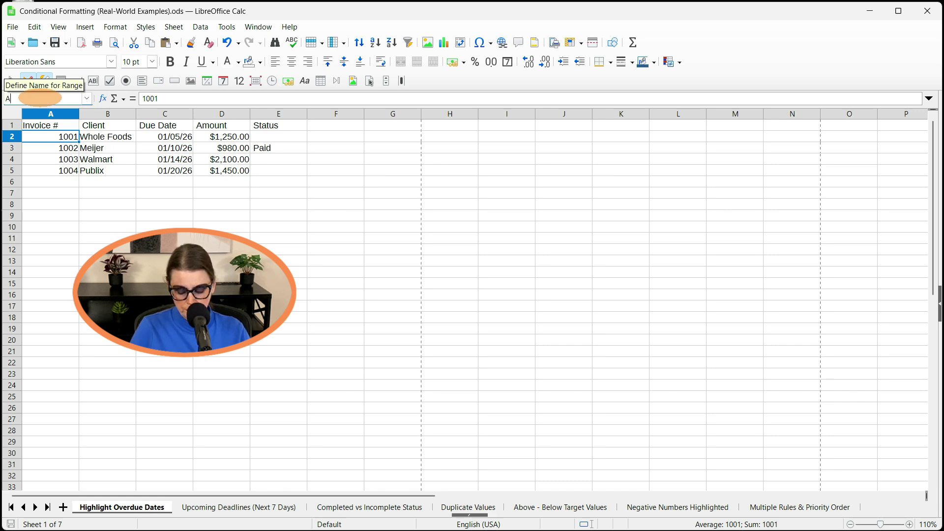
type(":E200")
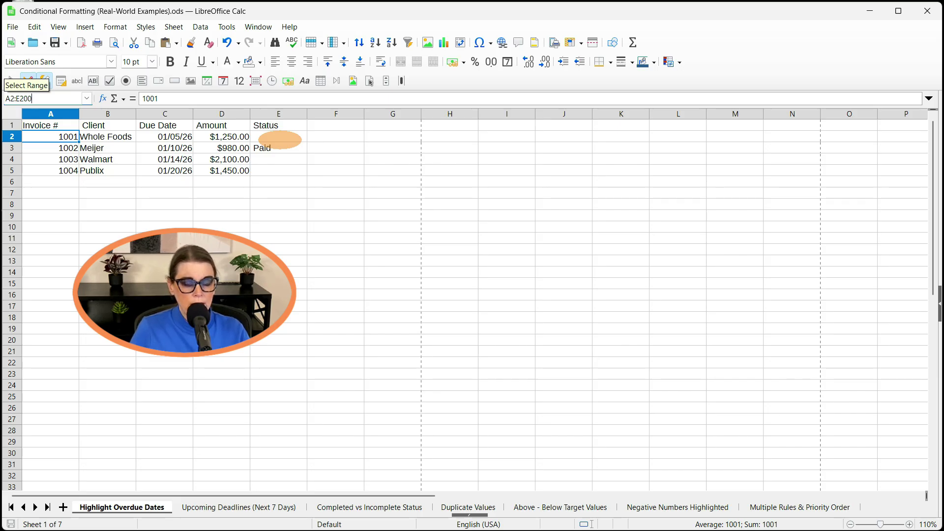
key("Return")
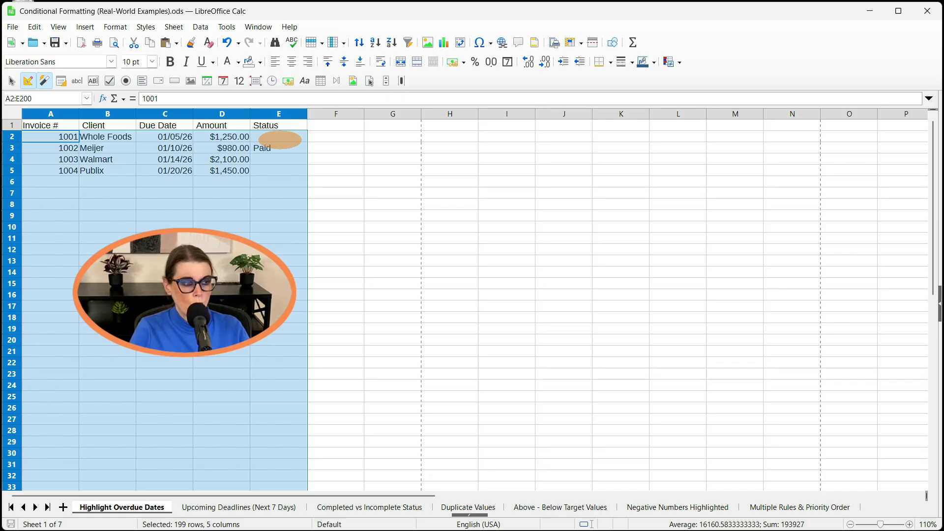
left_click(115, 26)
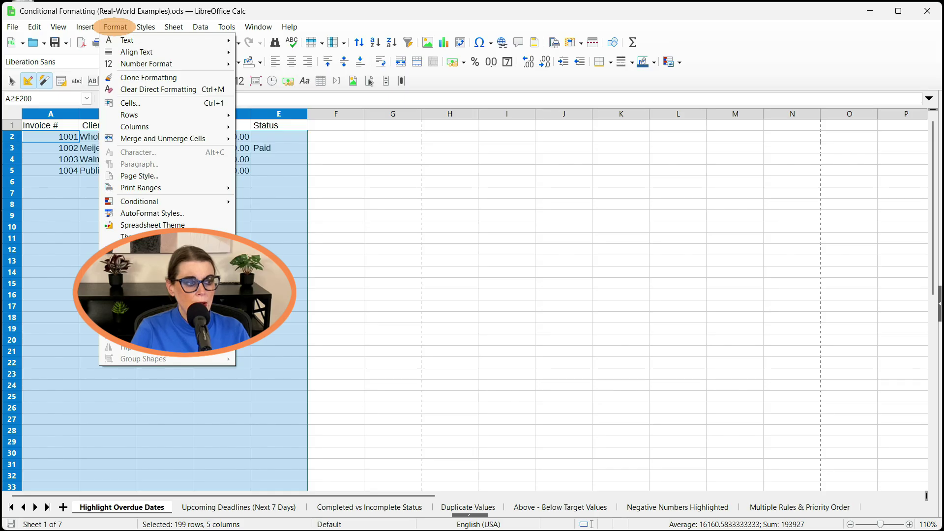
mouse_move(177, 200)
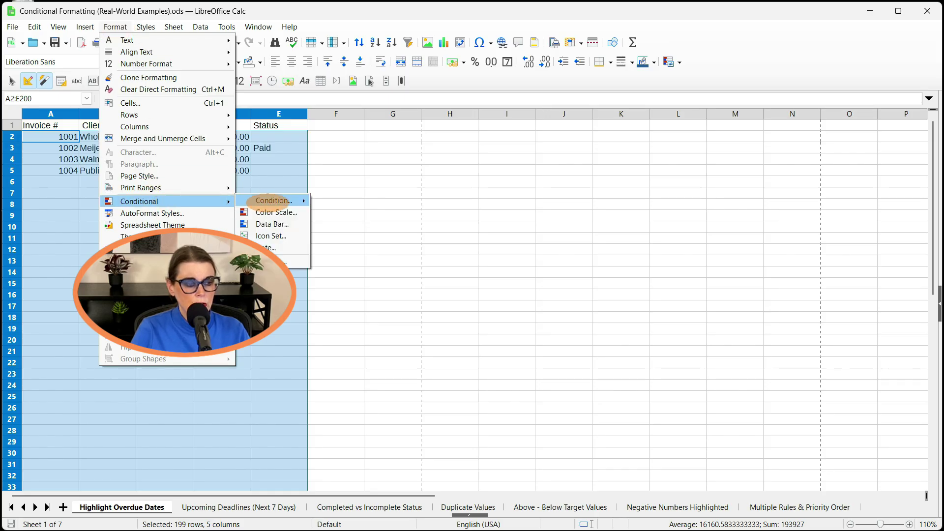
mouse_move(270, 201)
left_click(327, 258)
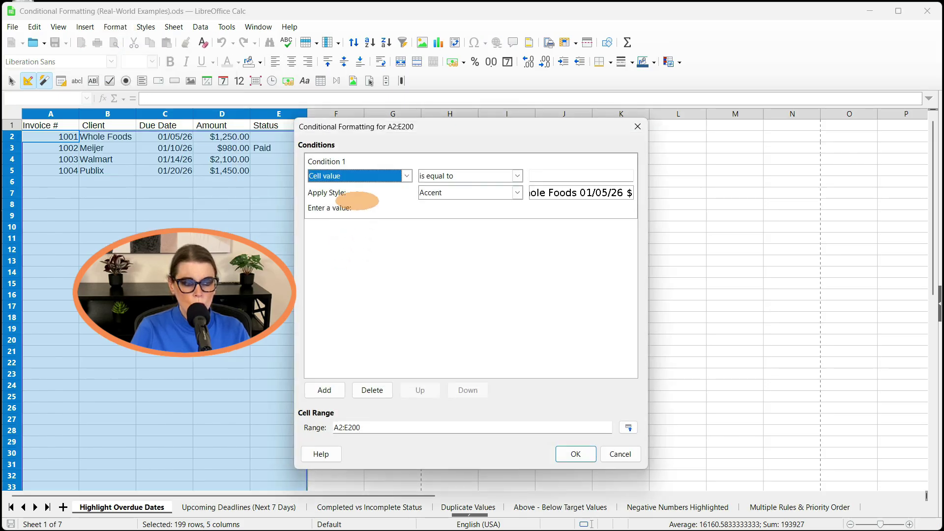
Apply the Bad style using the formula condition AND($C2<>"";$C2<TODAY();TRIM(UPPER($E2))<>"PAID") and confirm the rule
left_click(407, 176)
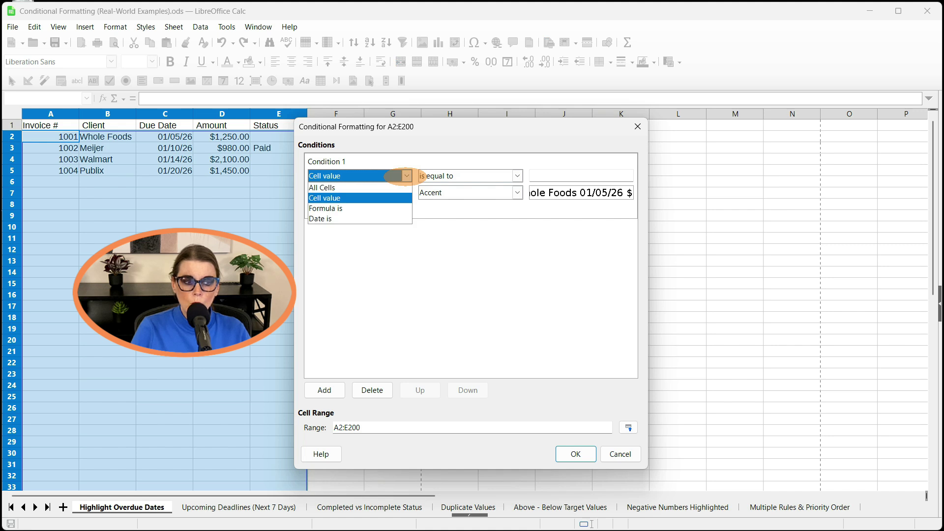
left_click(369, 207)
left_click(438, 176)
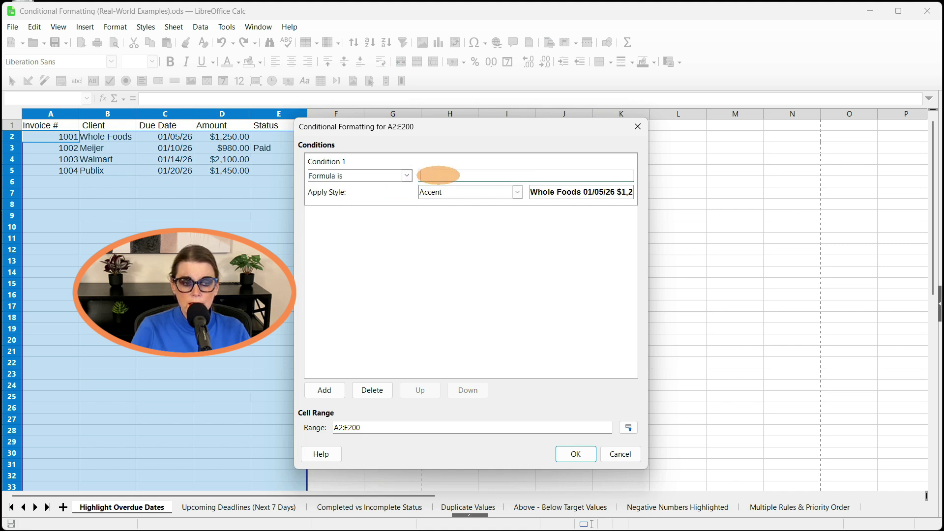
type("AND($C2<>\"\";$C2<TODAY();TRIM(UPPER($E2))<>\"PAID\")")
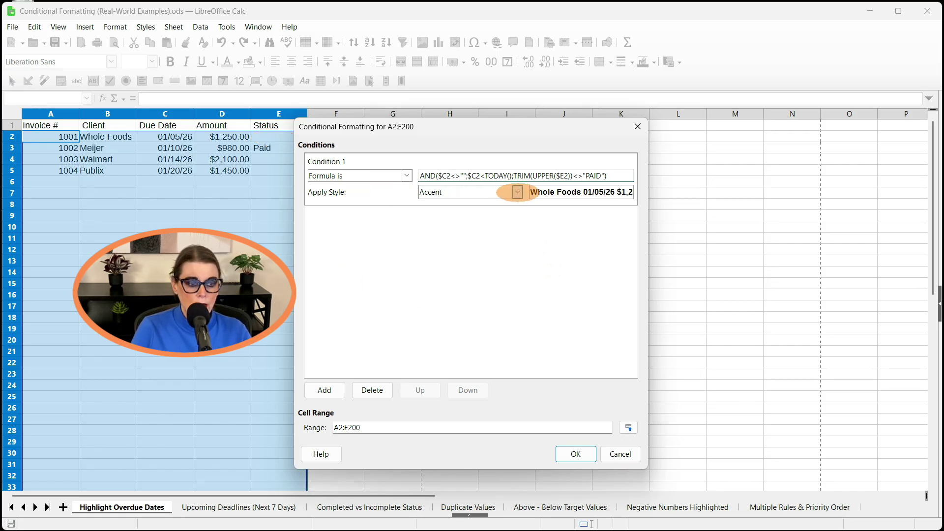
left_click(516, 191)
left_click(427, 256)
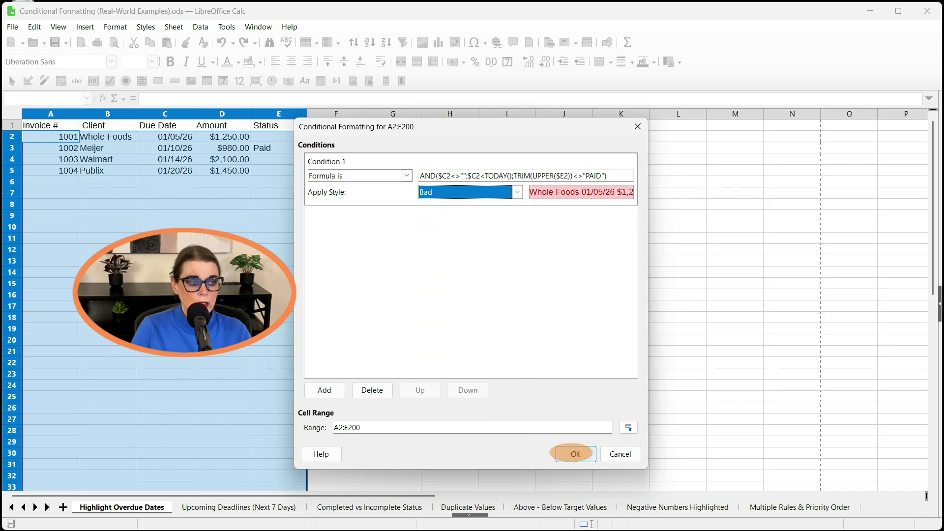
left_click(573, 453)
left_click(278, 238)
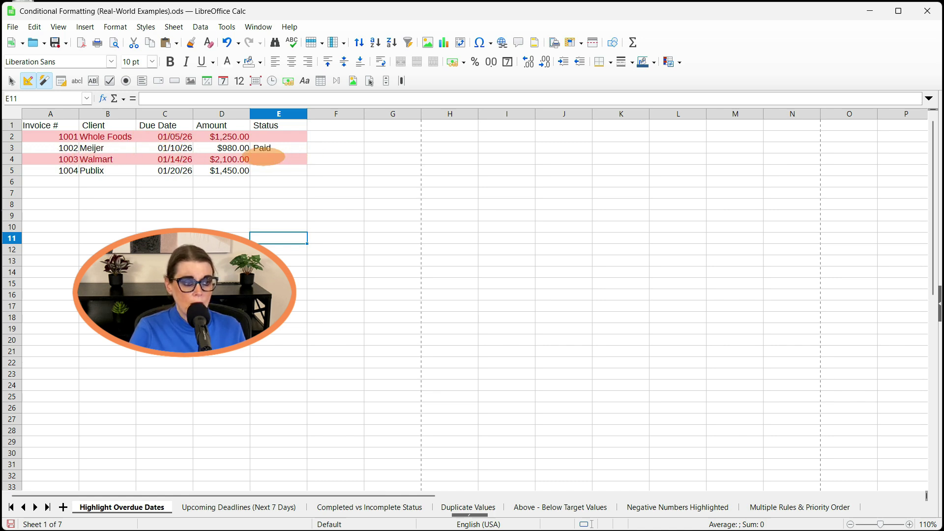
Enter "paid" in lowercase with leading spaces as the status of the Whole Foods invoice in E2
left_click(272, 136)
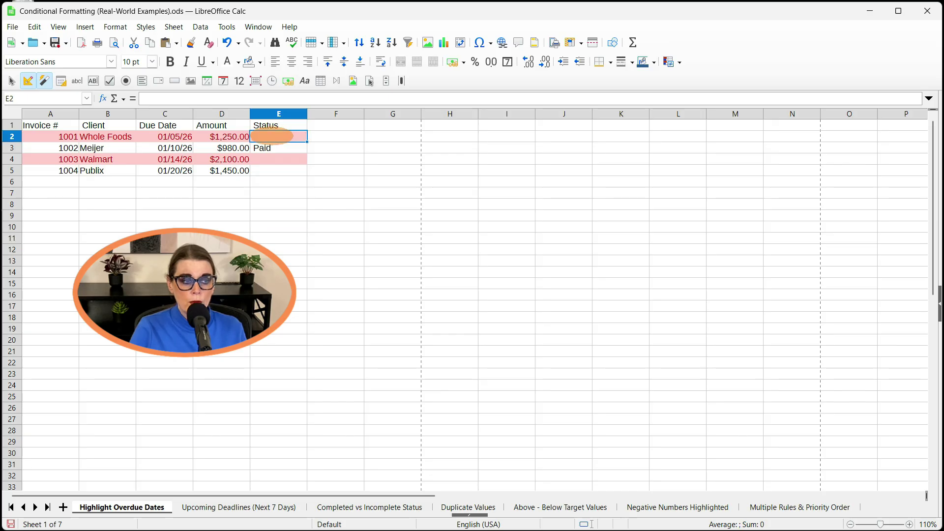
double_click(272, 136)
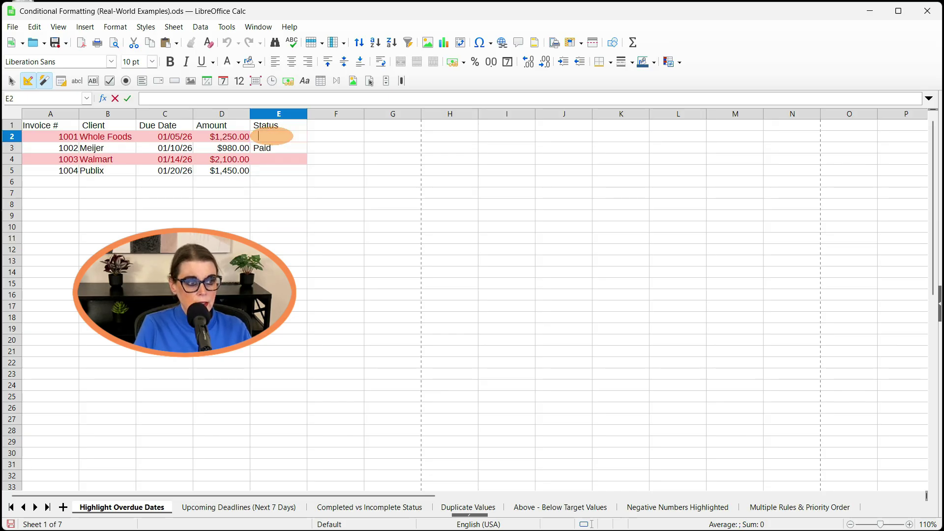
type("paid")
key("Return")
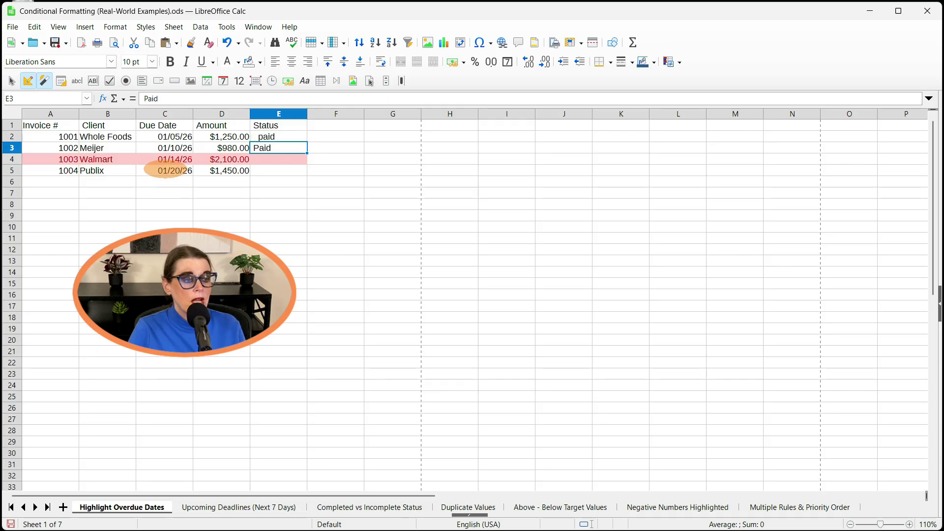
Try a due date of 01/26/26 for the Walmart invoice in C4, and undo that entry
left_click(167, 159)
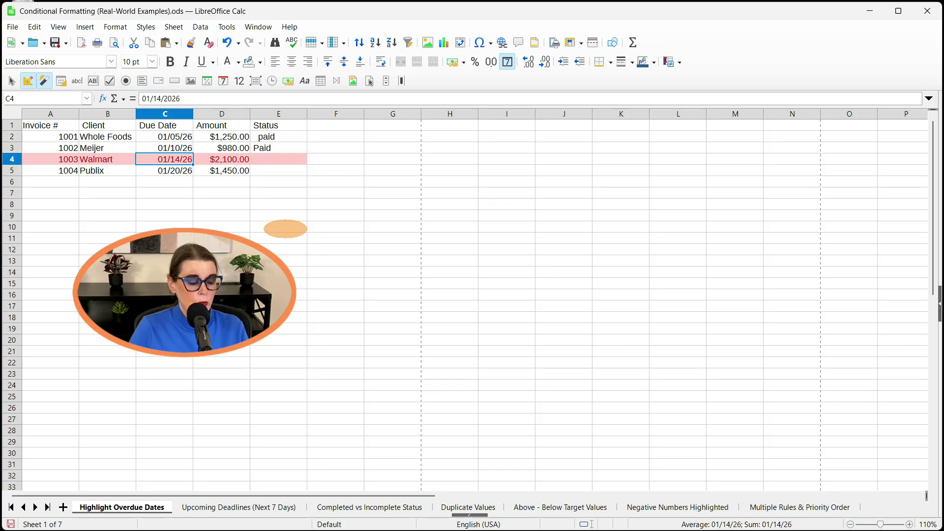
type("01/")
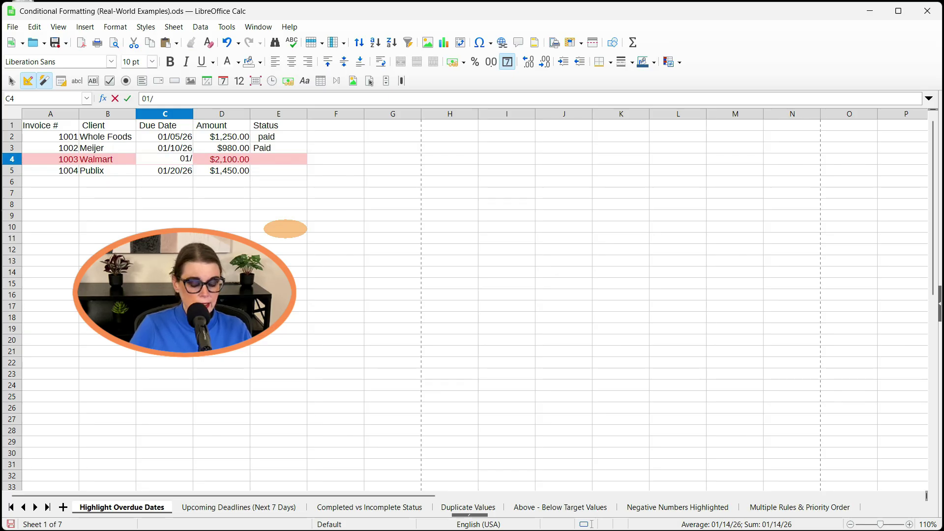
type("26/26")
key("Return")
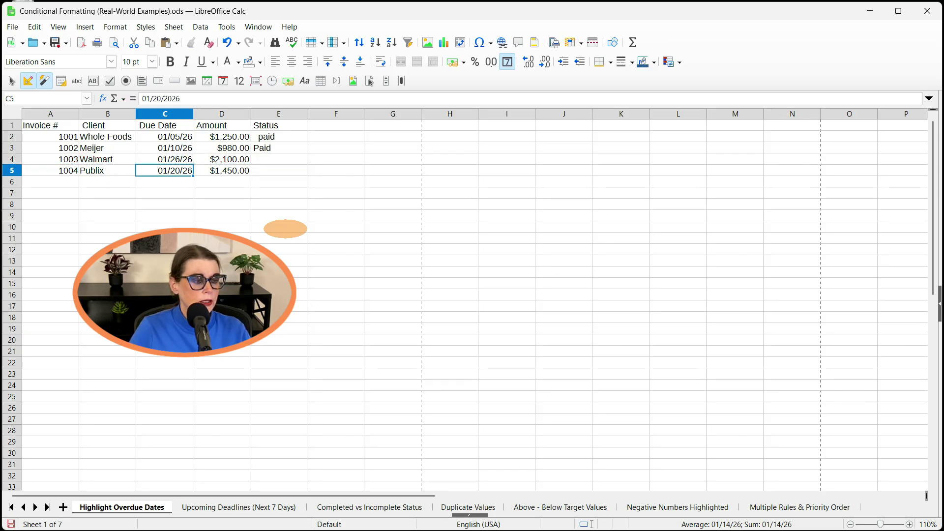
key("ctrl+z")
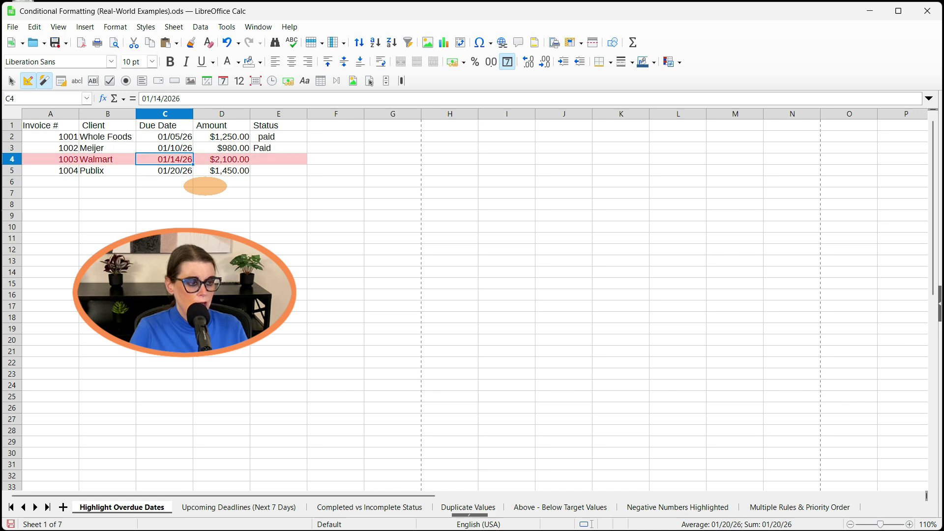
Replace the status of the Meijer invoice in E3 with "Overdue"
left_click(273, 149)
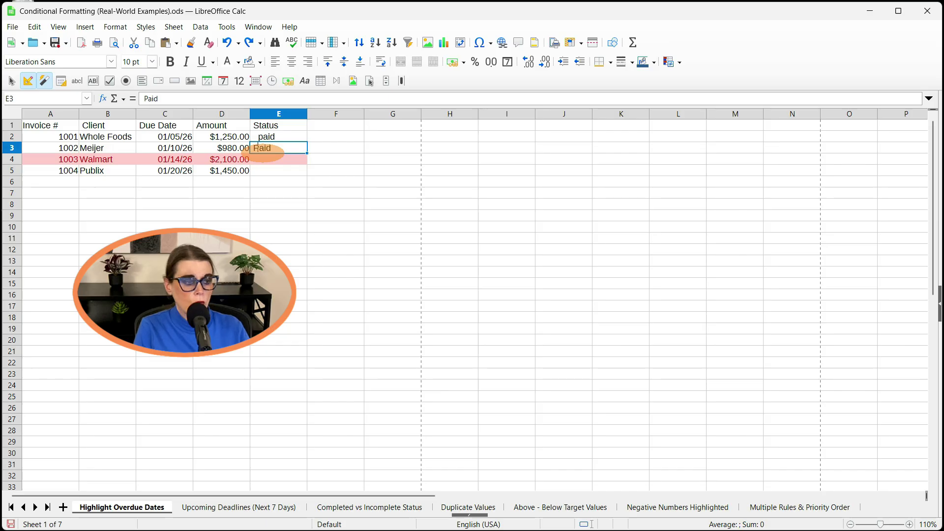
type("Overdue")
key("Return")
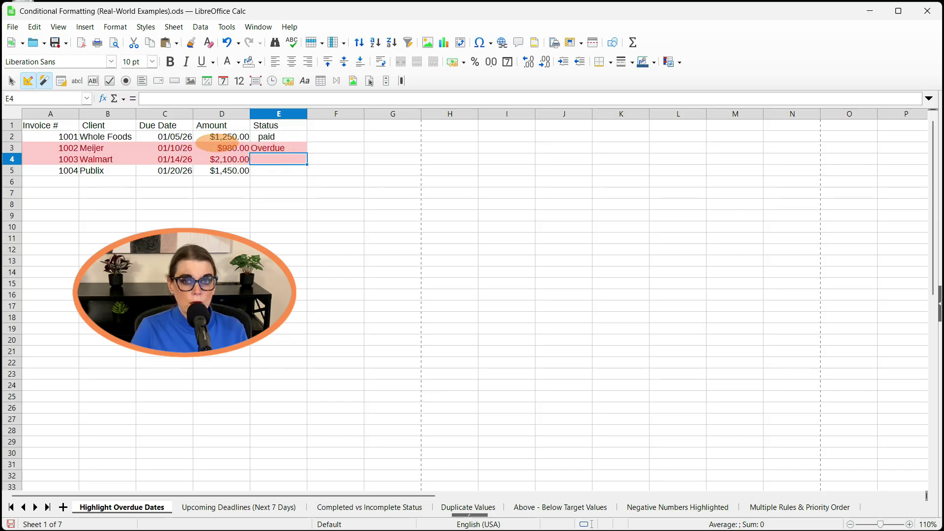
Switch to the Upcoming Deadlines (Next 7 Days) sheet and start a conditional formatting condition for the range A2:D200
key("ctrl+Page_Down")
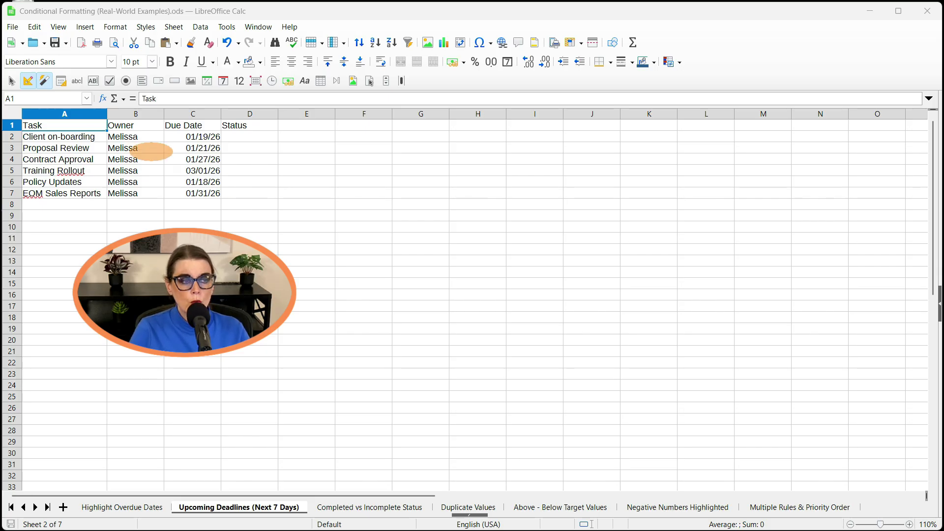
left_click(32, 98)
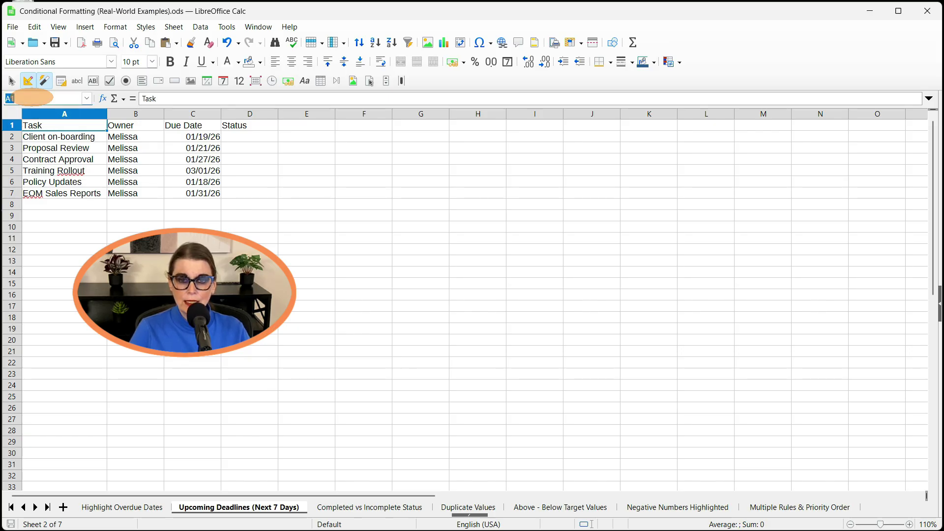
type("A2:D200")
key("Return")
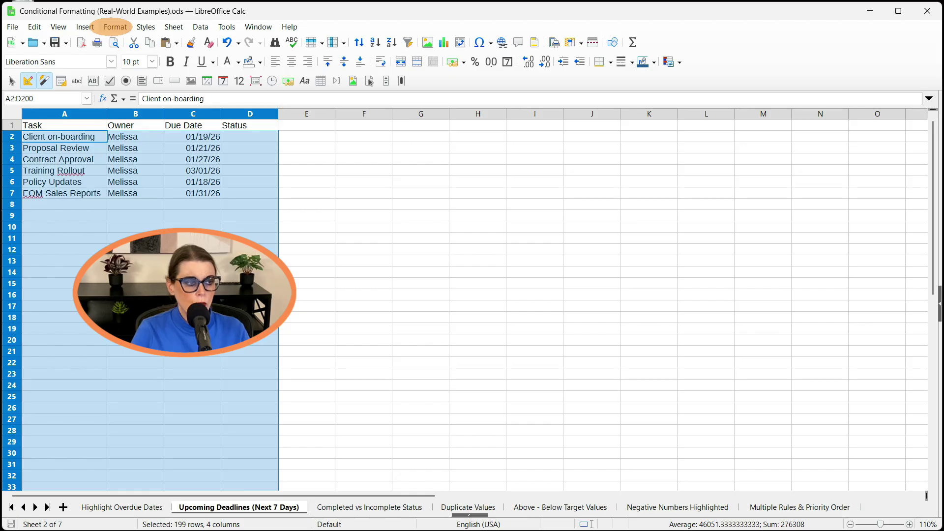
left_click(115, 26)
mouse_move(148, 201)
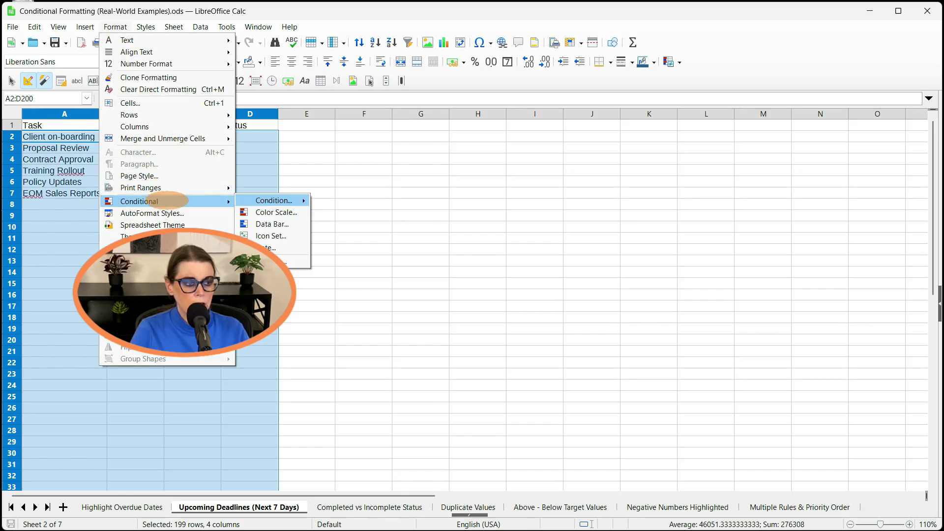
mouse_move(261, 200)
left_click(358, 260)
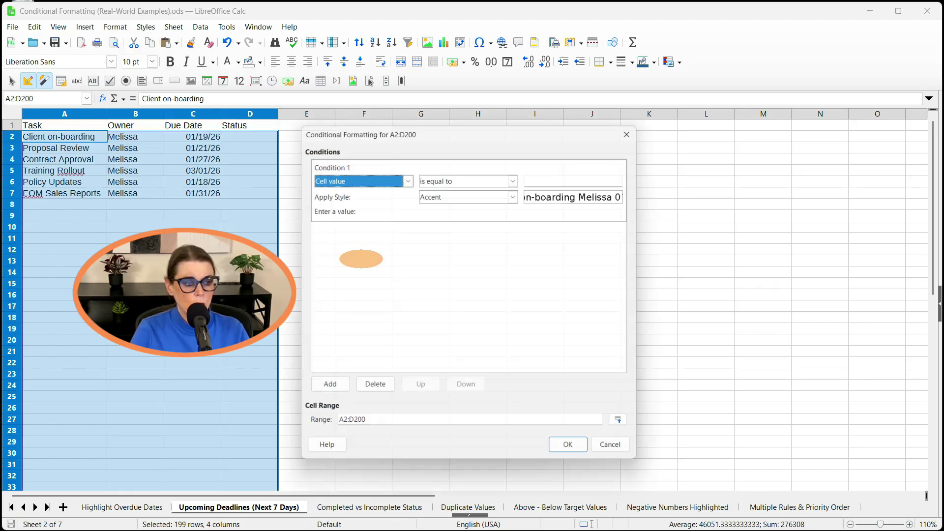
Make Condition 1 formula-based with AND($C2>=TODAY();$C2<=TODAY()+7;$D2<>"Completed")
left_click(393, 175)
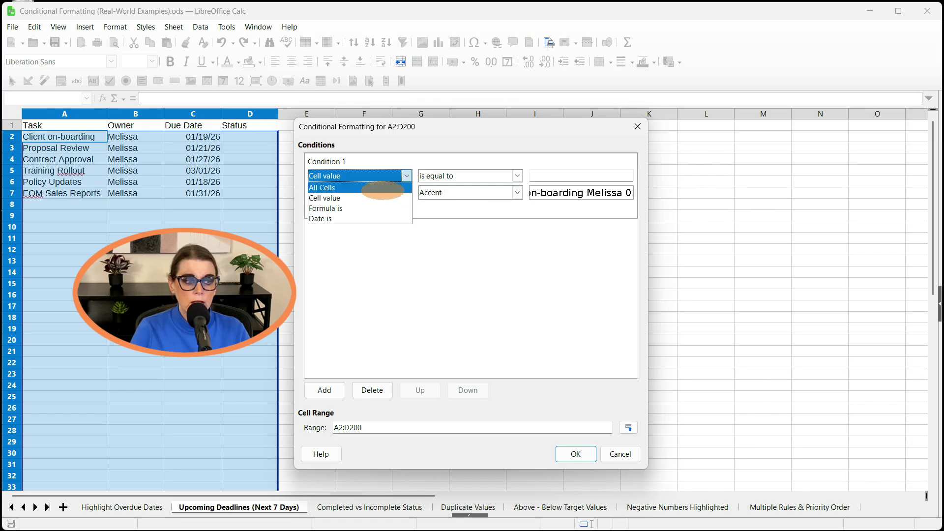
left_click(368, 208)
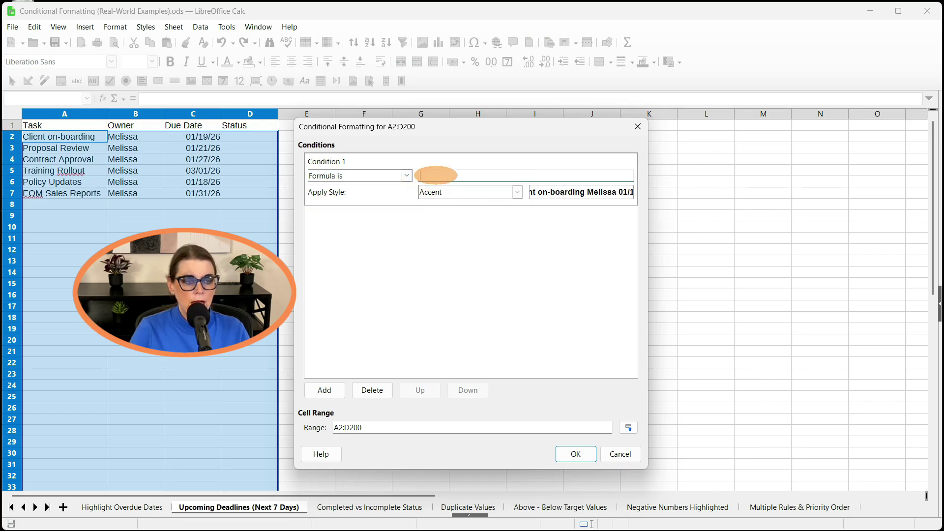
left_click(432, 176)
type("AND($C2>=TODAY();$C2<=TODAY()+7;$D2<>\"Completed\")")
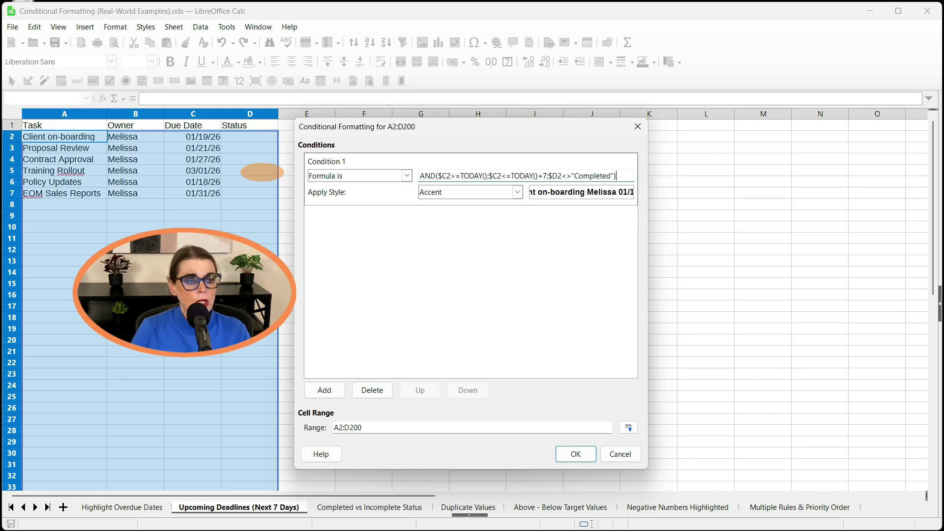
Create a new cell style with the gold background ffbf00 for the condition, and confirm the conditional formatting rule
left_click(516, 192)
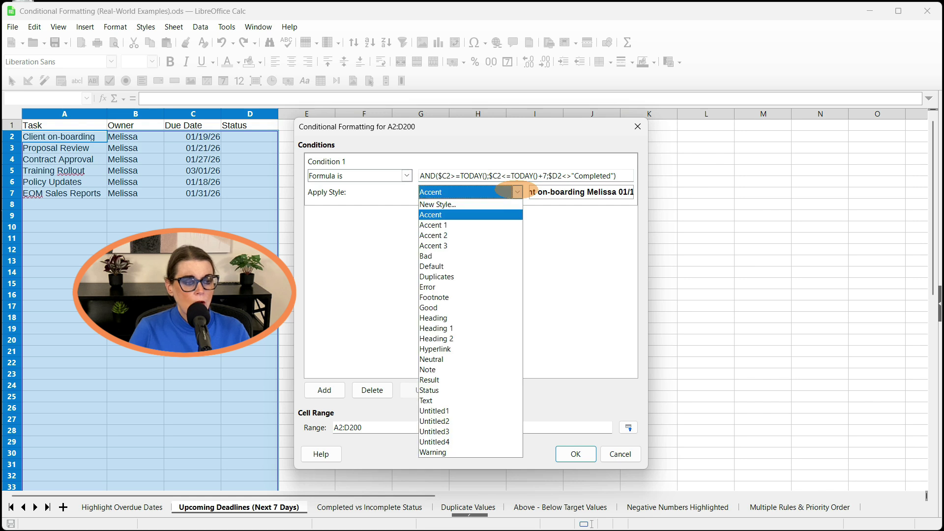
left_click(464, 204)
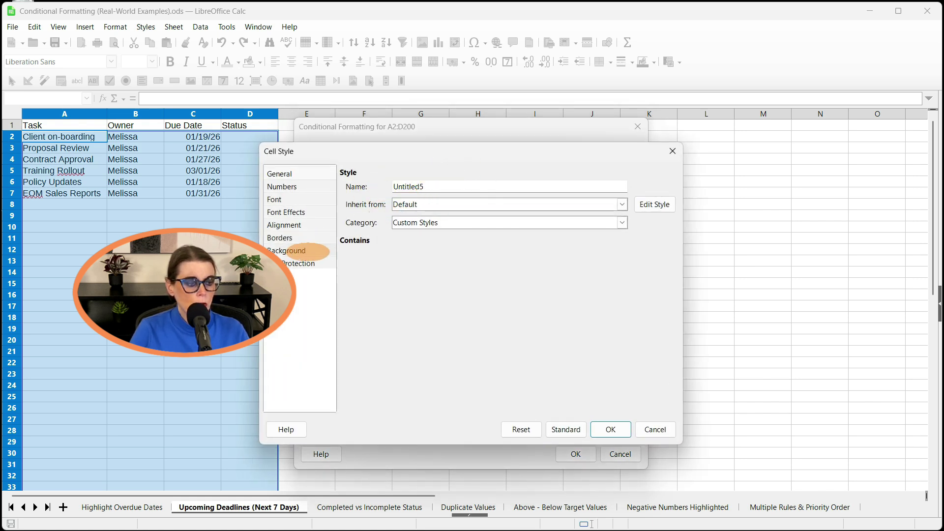
left_click(293, 251)
left_click(525, 178)
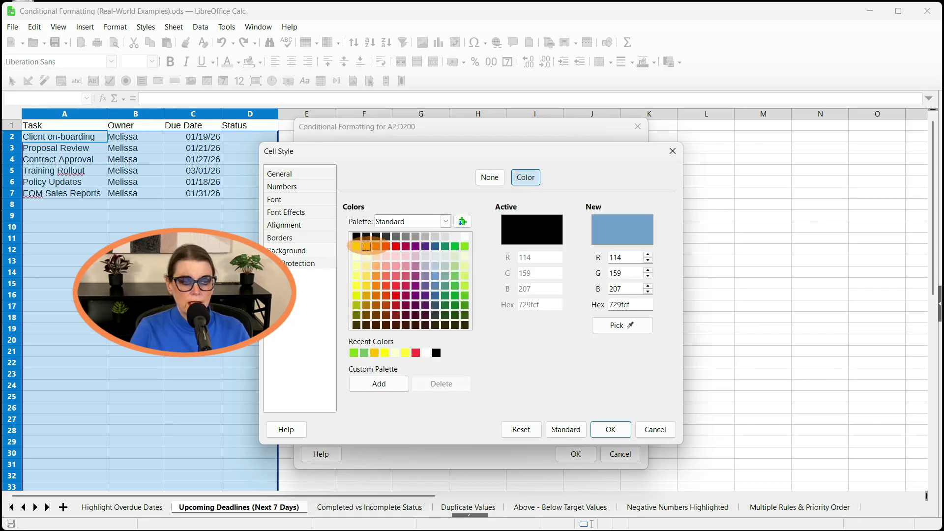
left_click(366, 246)
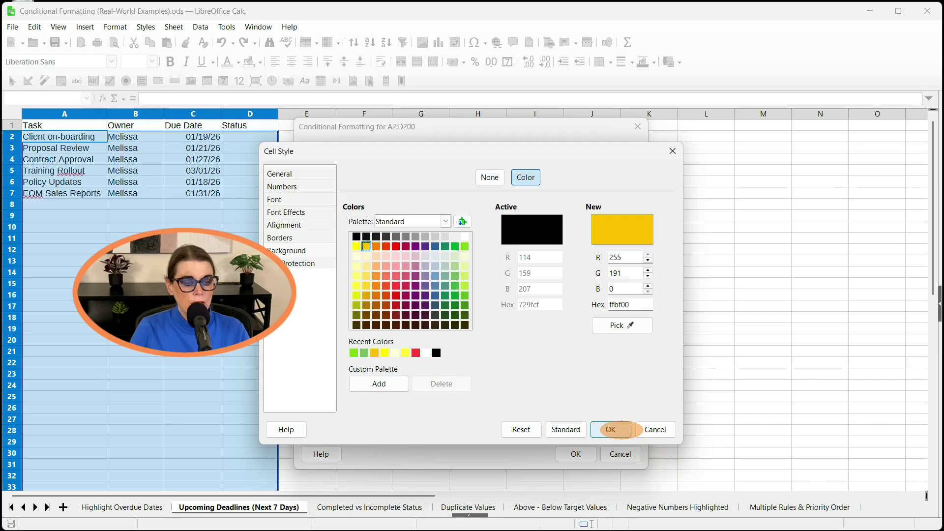
left_click(610, 429)
left_click(575, 454)
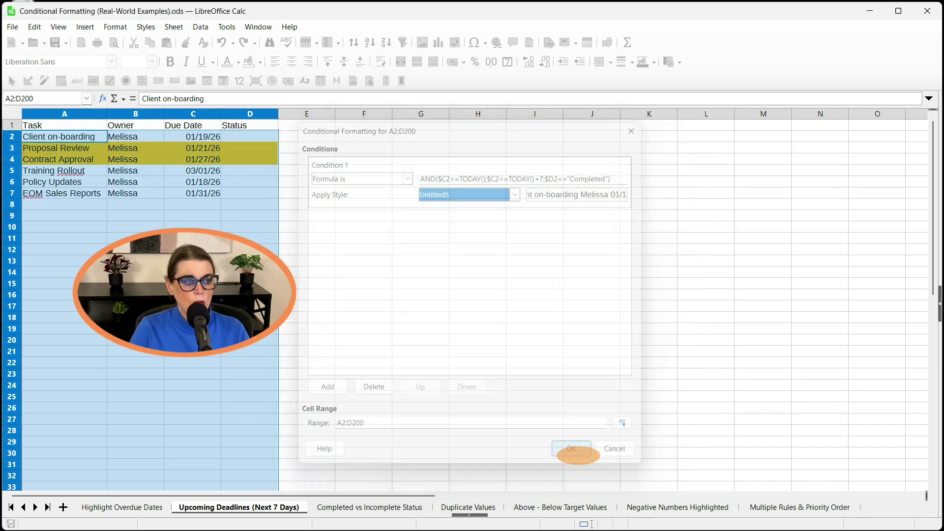
left_click(193, 261)
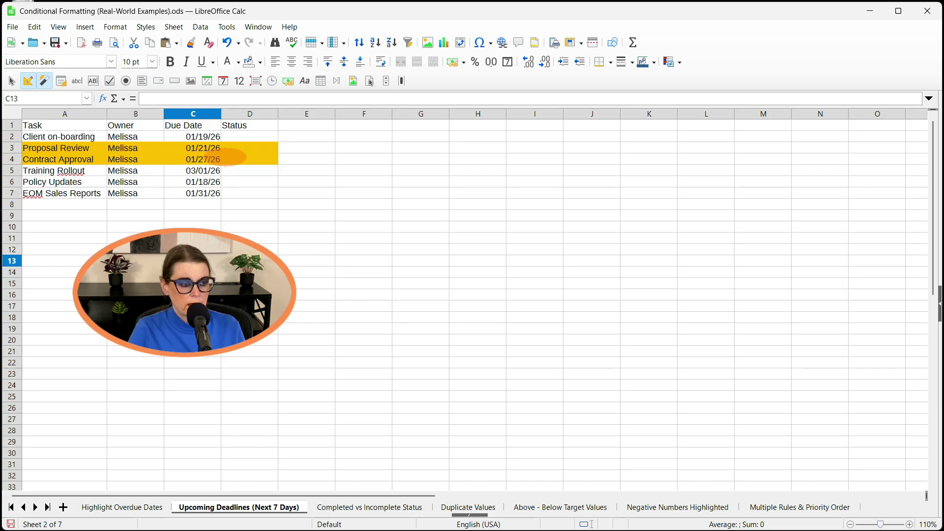
Set the status of the Proposal Review task in D3 to "Completed"
left_click(247, 147)
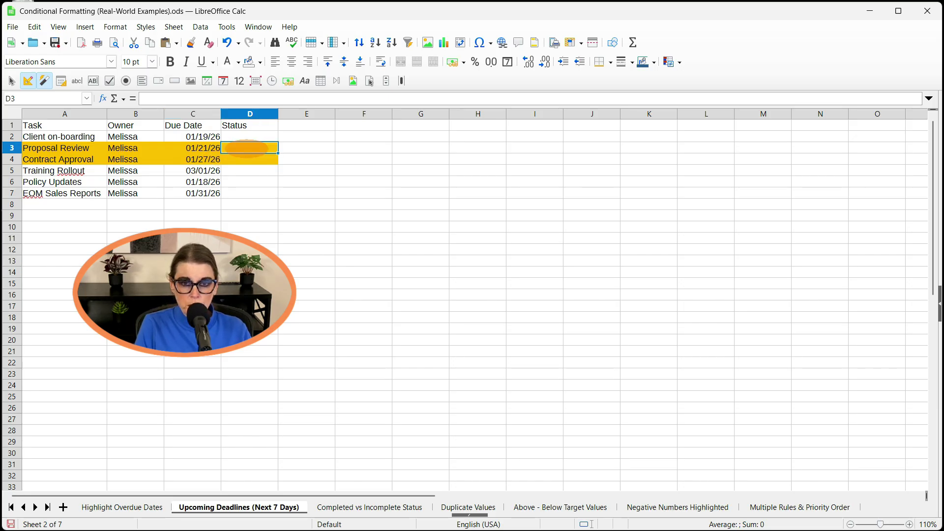
type("Completed")
key("Return")
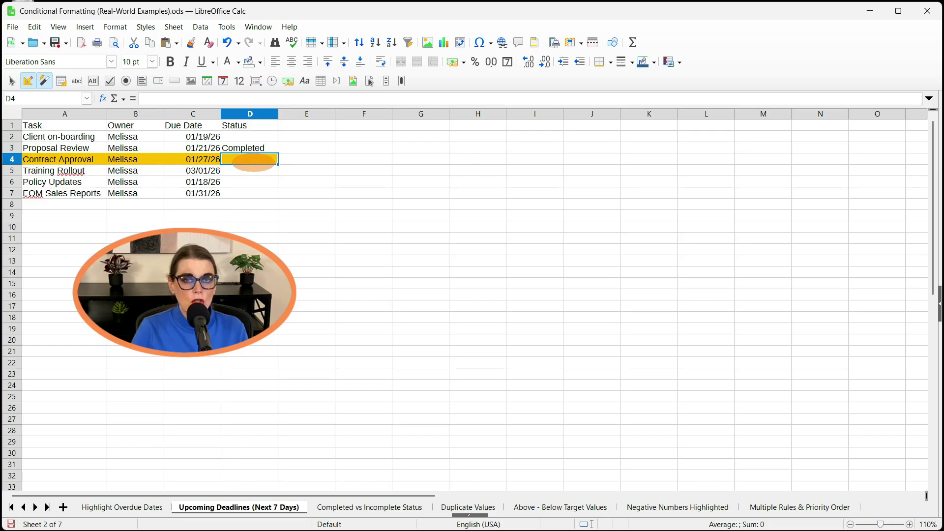
Switch to the Completed vs Incomplete Status sheet and start a conditional formatting condition for the range A2:D200
key("ctrl+Page_Down")
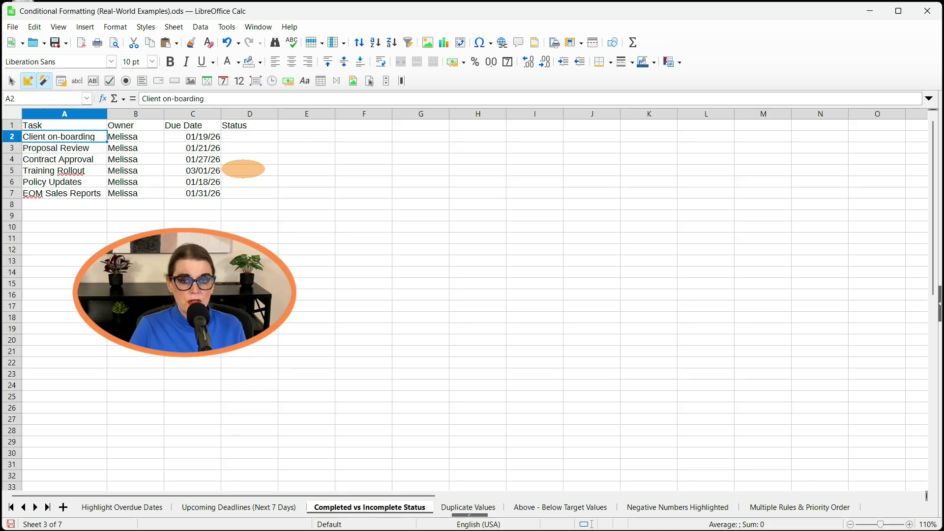
left_click(27, 98)
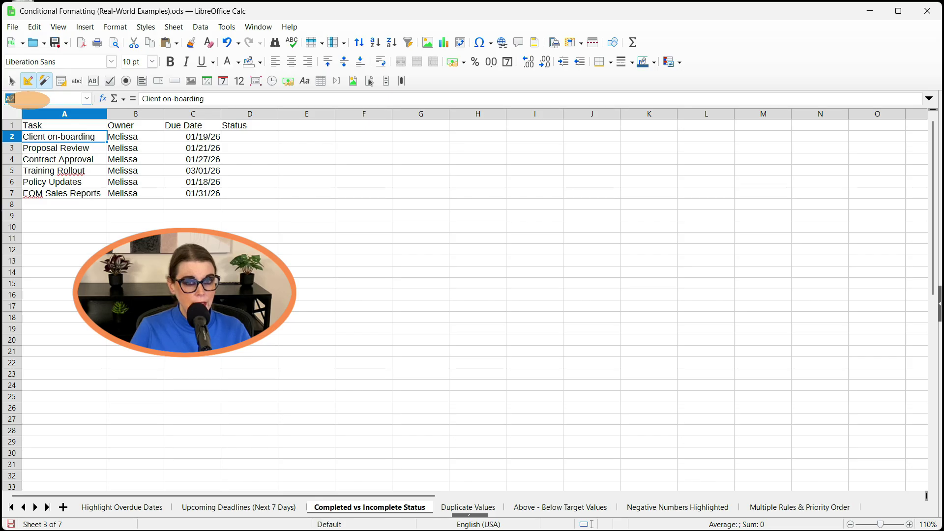
type("A2:D200")
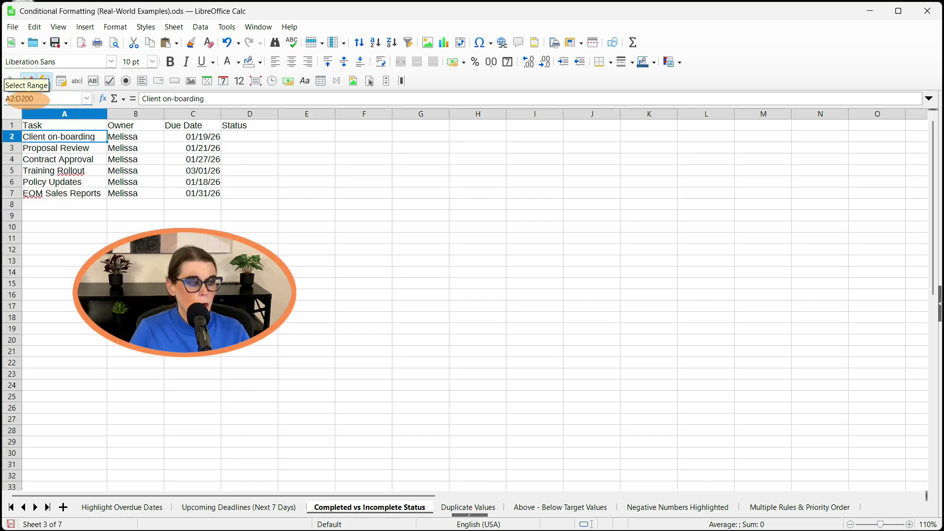
key("Return")
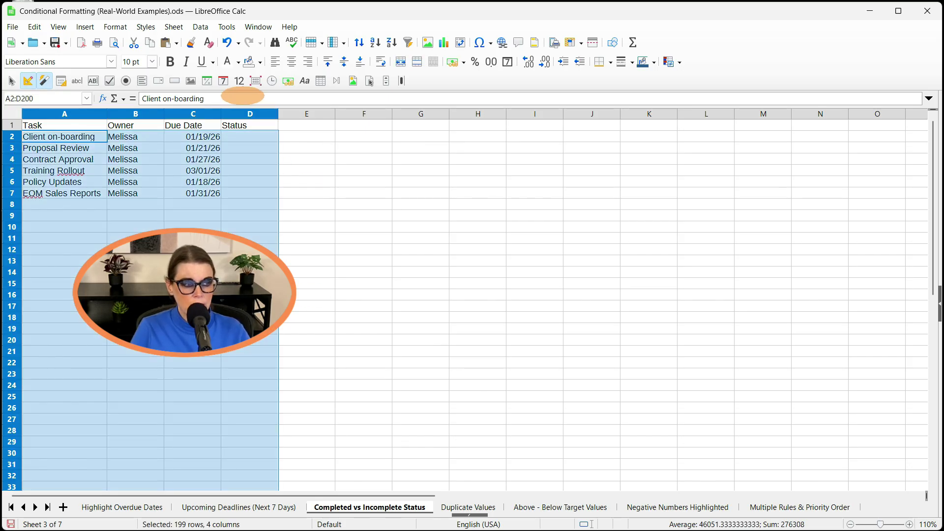
left_click(115, 26)
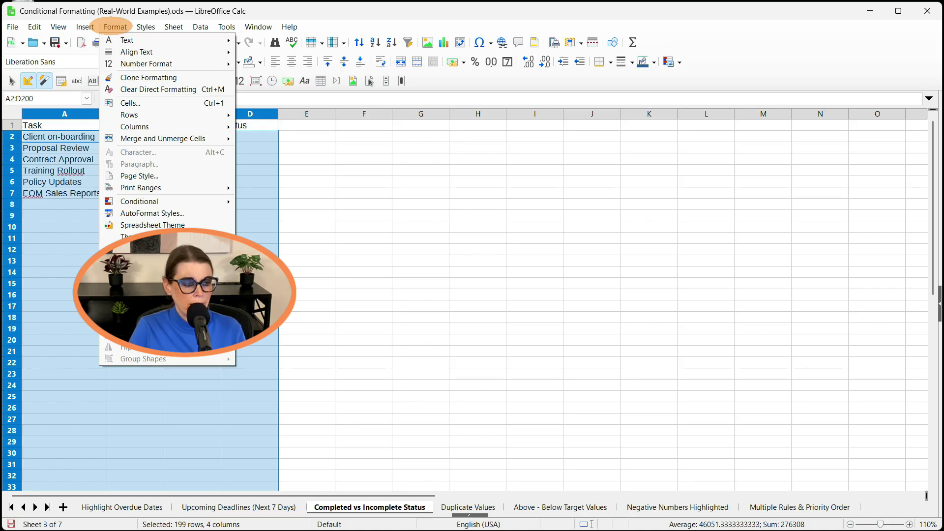
mouse_move(197, 201)
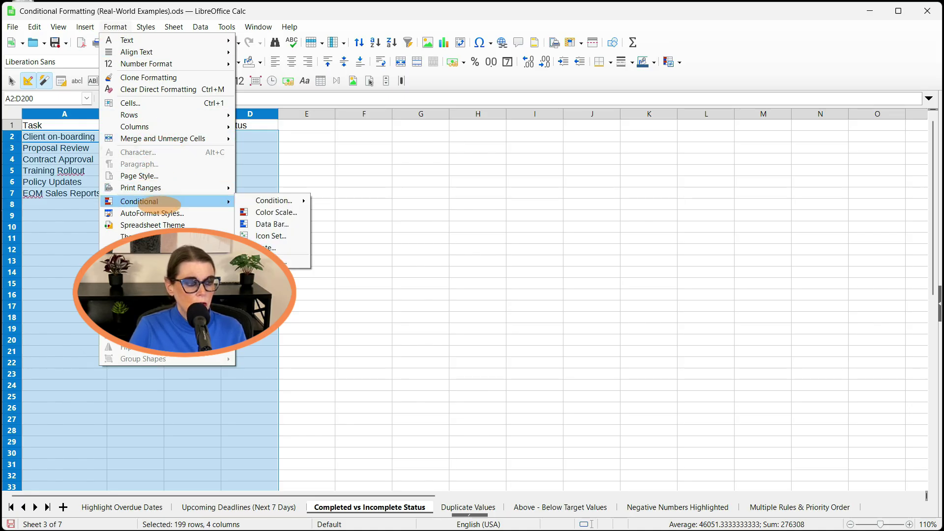
mouse_move(285, 201)
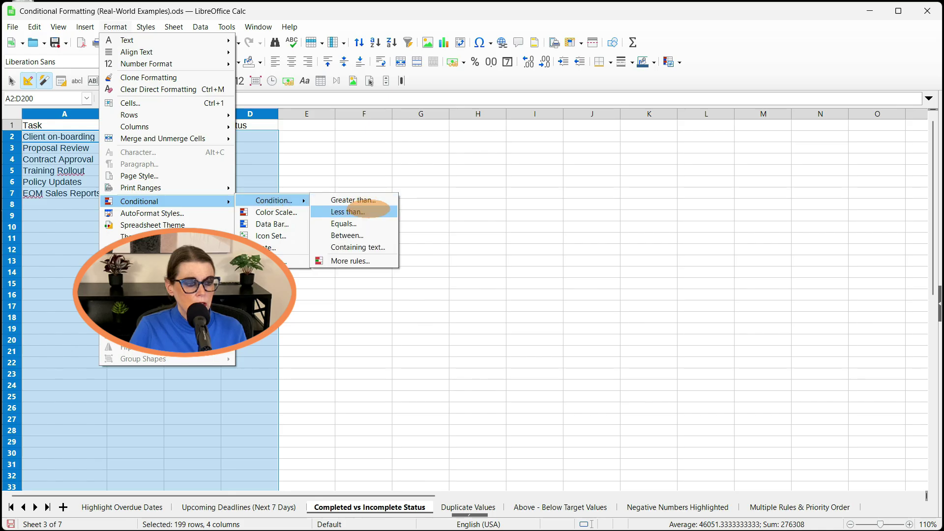
left_click(368, 261)
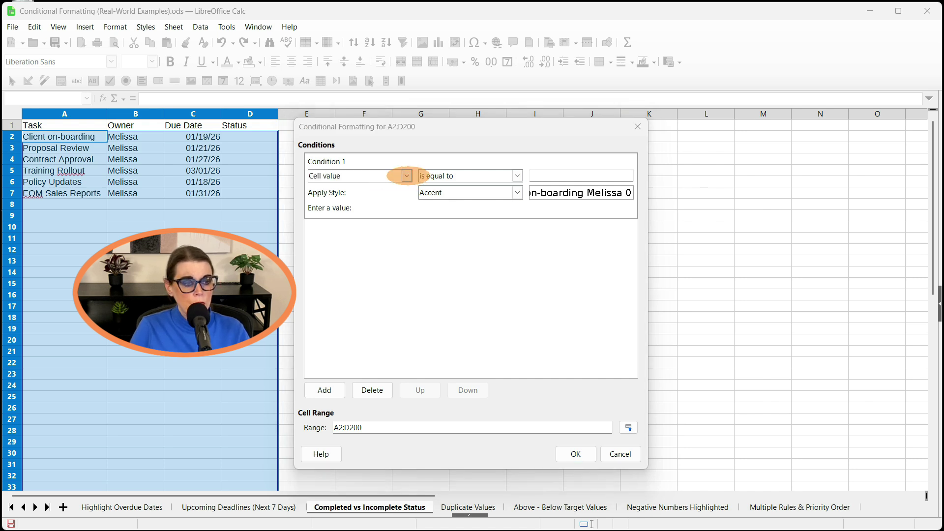
Make Condition 1 formula-based with $D2="Completed" and apply the Good style to it
left_click(406, 175)
left_click(346, 207)
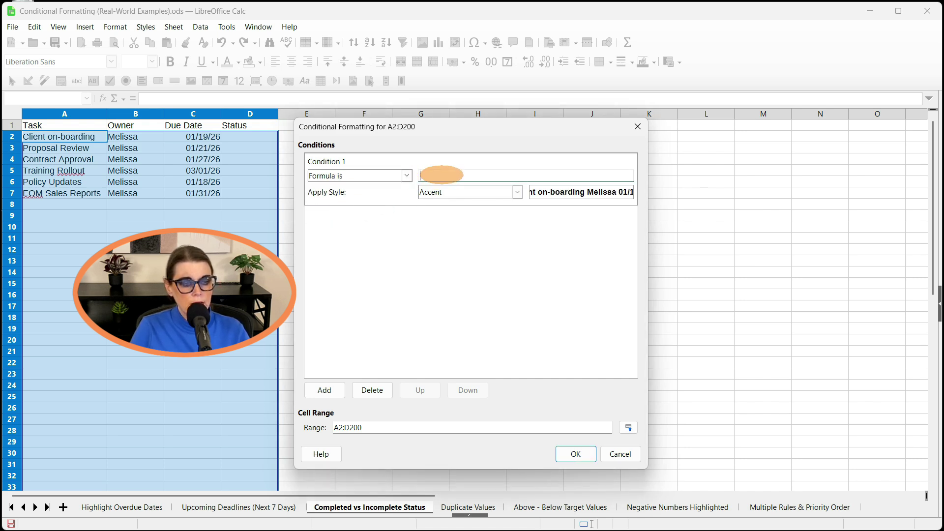
type("$D2=\"Completed\"")
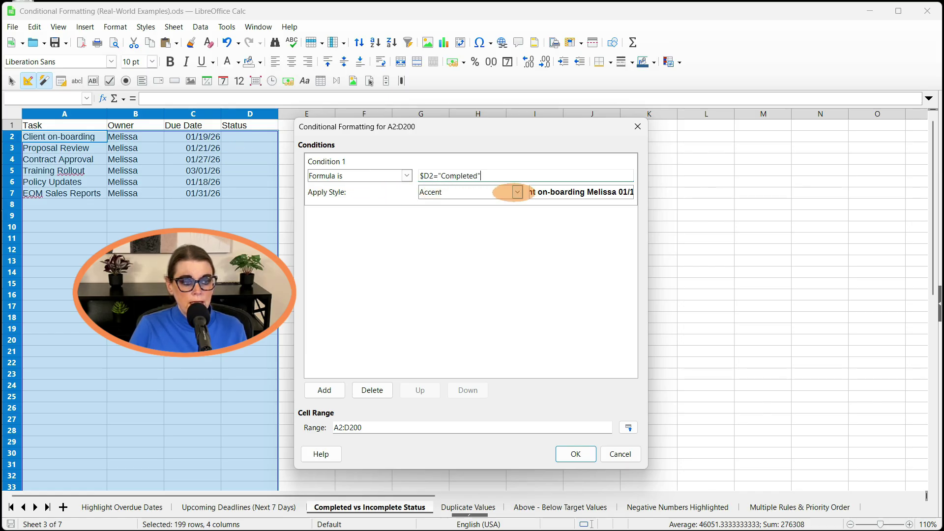
left_click(516, 192)
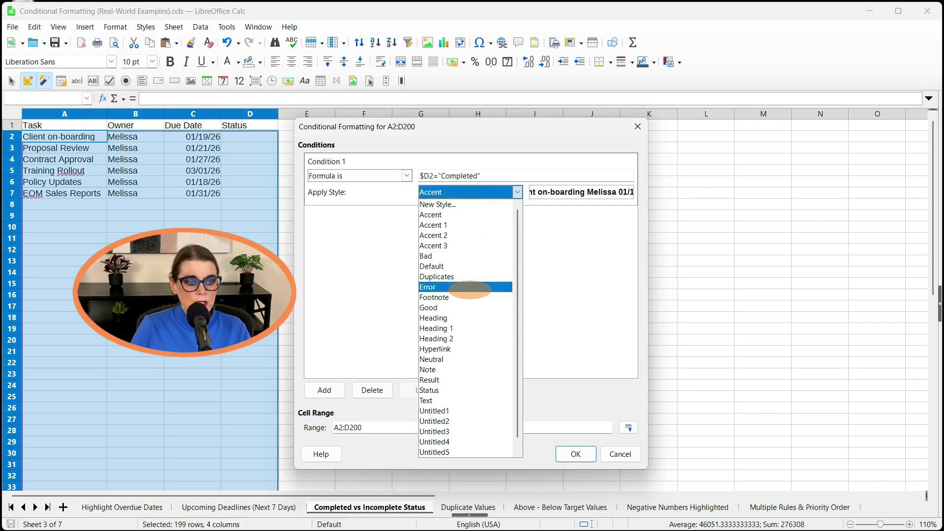
left_click(462, 308)
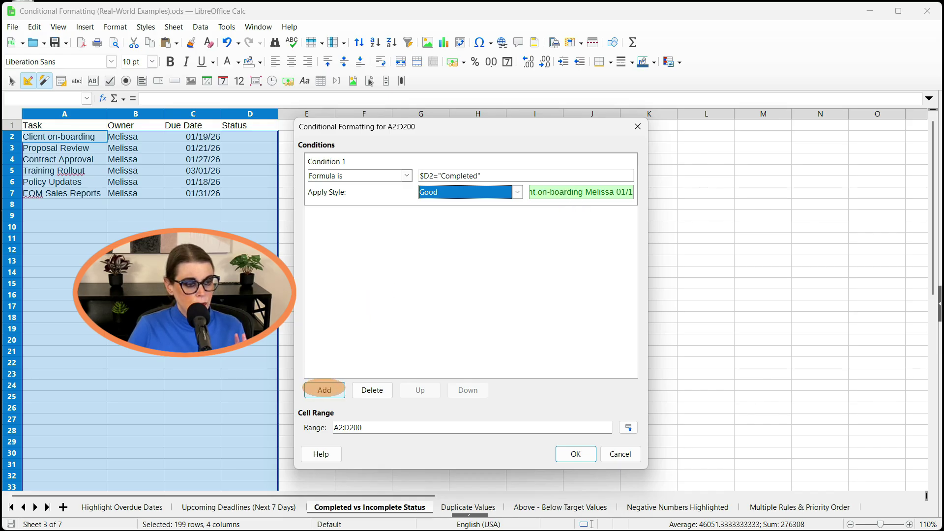
Add Condition 2 with the formula AND($D2<>"";$D2<>"Completed") and the Bad style, and confirm the conditional formatting rules
left_click(324, 389)
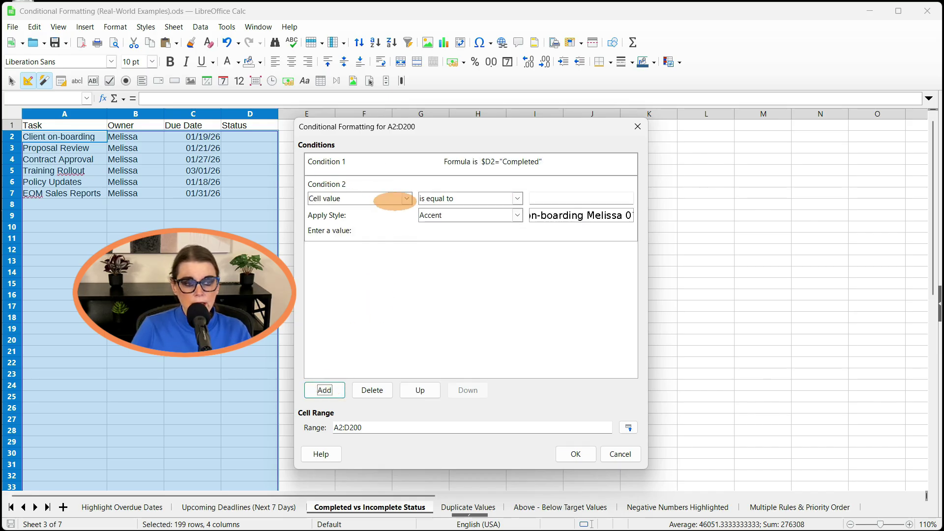
left_click(400, 197)
left_click(386, 232)
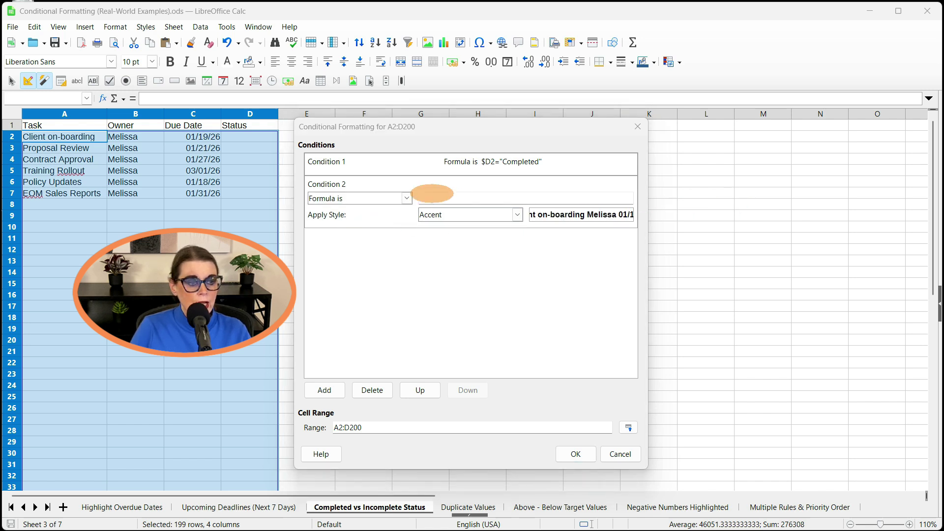
left_click(436, 197)
type("AND($D2<>\"\";$D2<>\"Completed\")")
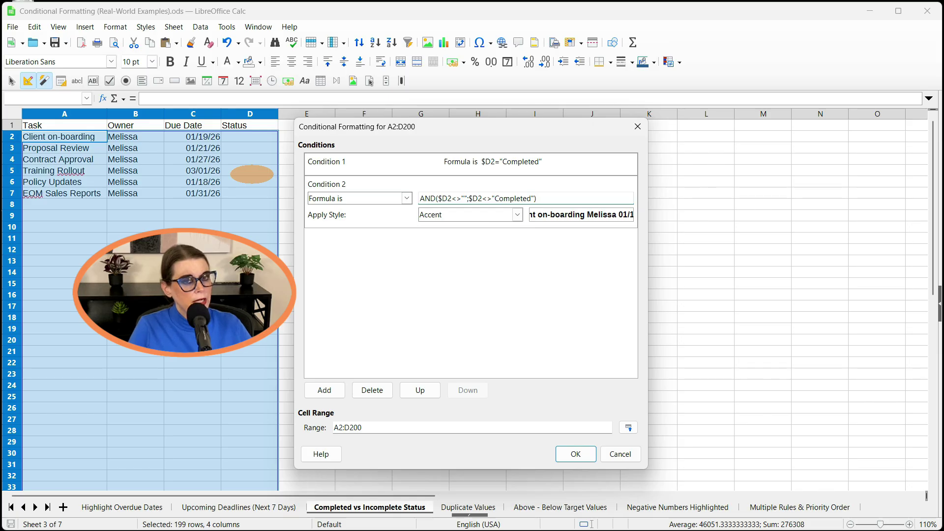
left_click(515, 214)
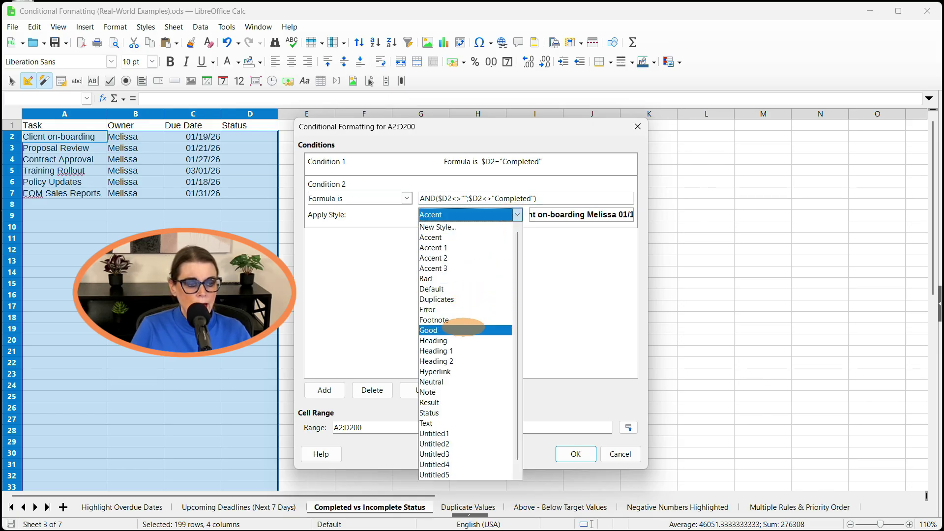
left_click(440, 279)
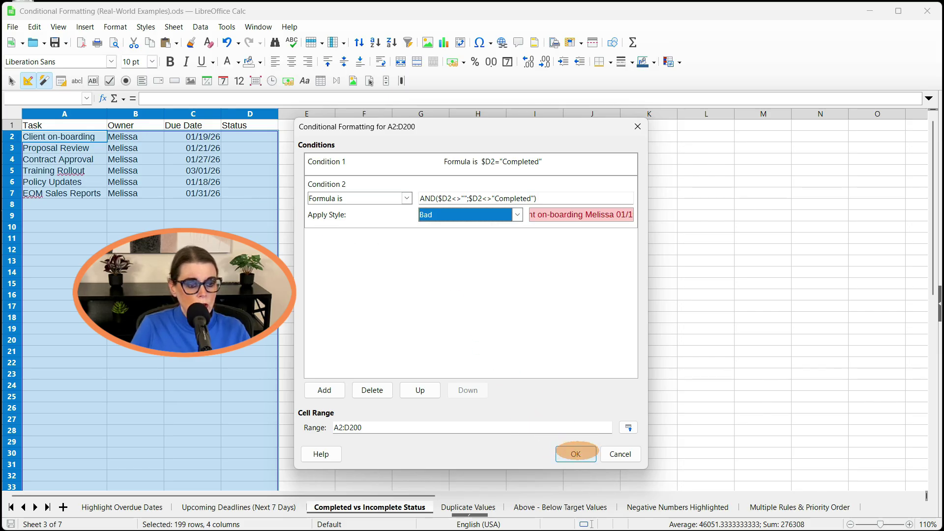
left_click(573, 451)
Enter "Complete" as the status of the Client on-boarding task in D2
left_click(253, 137)
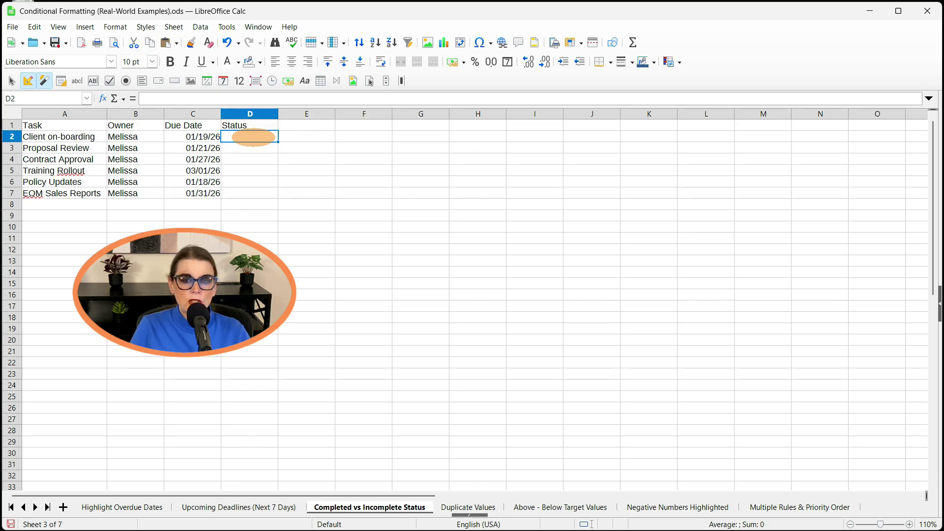
type("Complete")
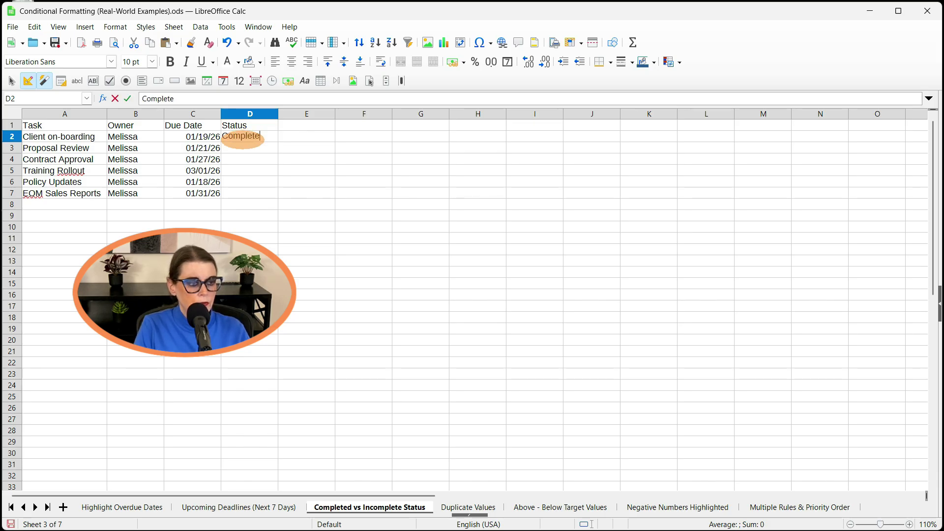
key("Return")
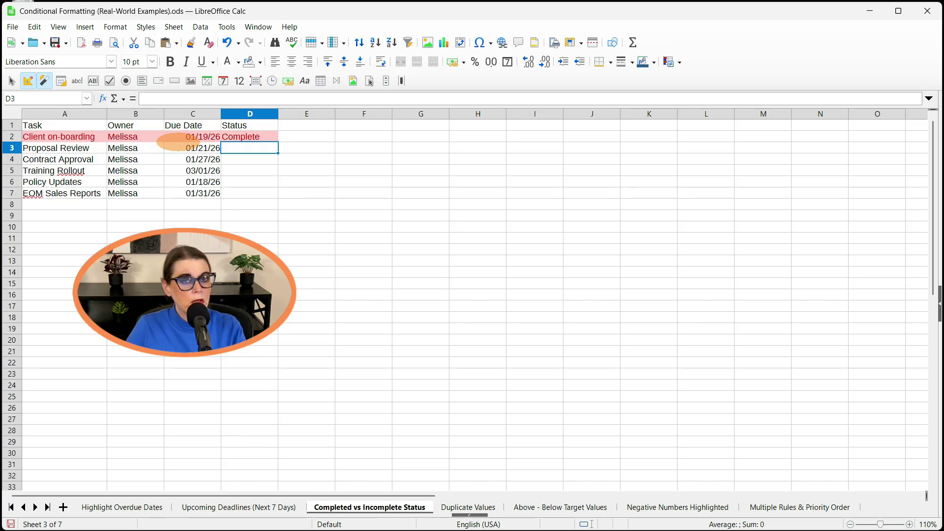
Correct the Client on-boarding status in D2 to read "Completed"
double_click(249, 137)
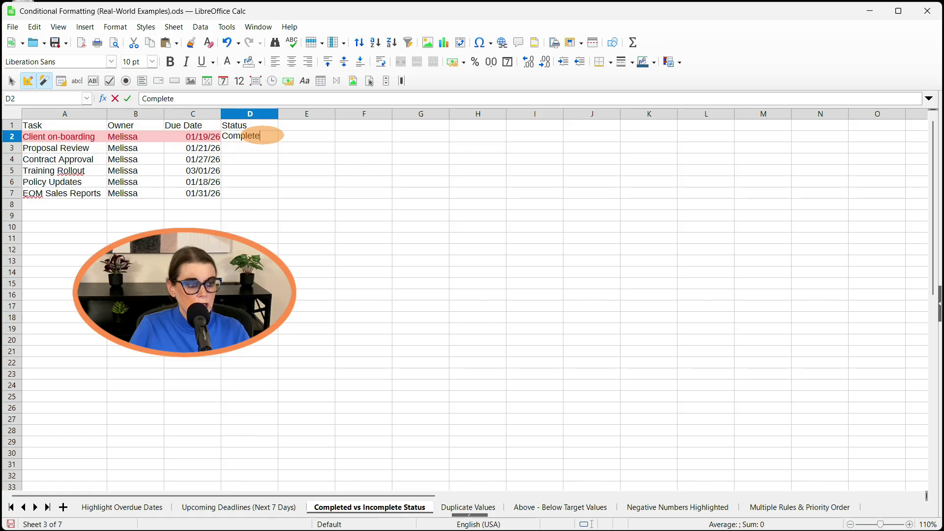
type("d")
key("Return")
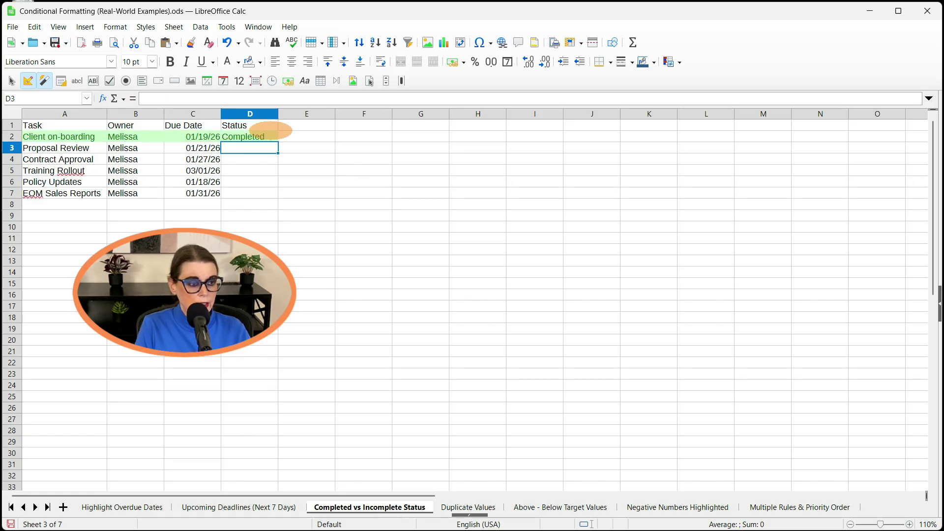
Enter the status "Incomplete" for Proposal Review in D3 and "Not Done" for Contract Approval in D4
type("Incomplete")
key("Return")
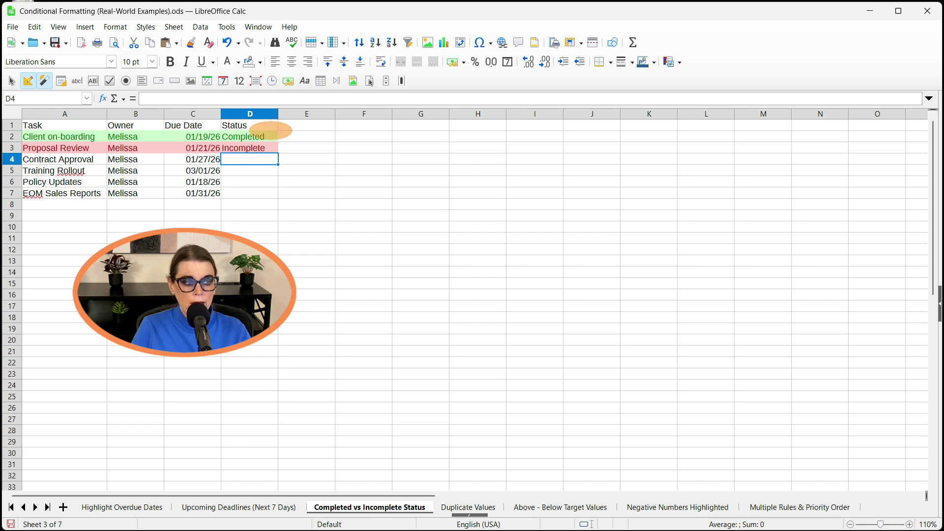
type("Not Done")
key("Return")
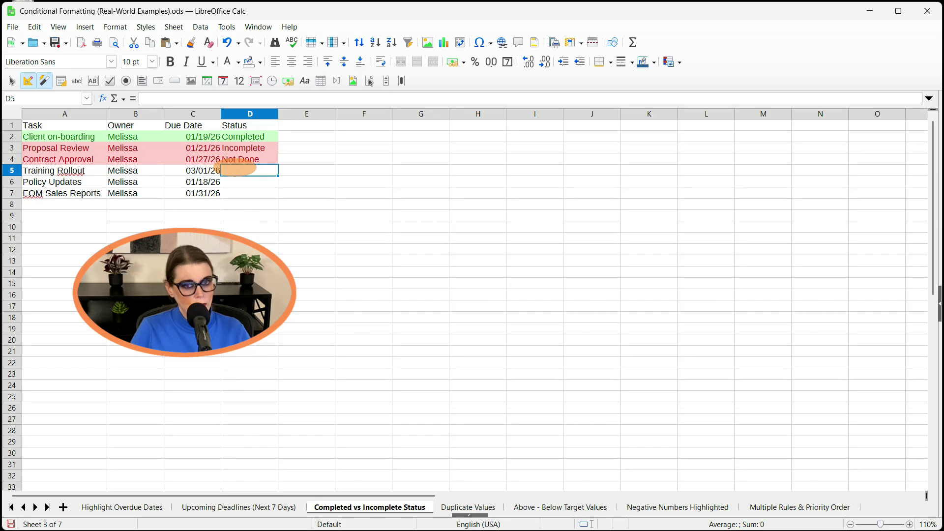
Switch to the Duplicate Values sheet and start a conditional formatting condition for the range A2:E200
key("ctrl+Page_Down")
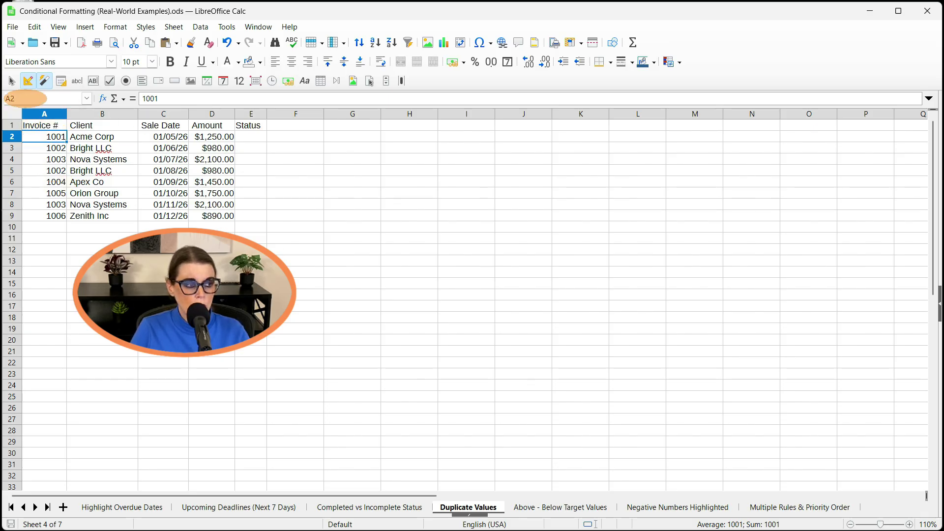
left_click(25, 98)
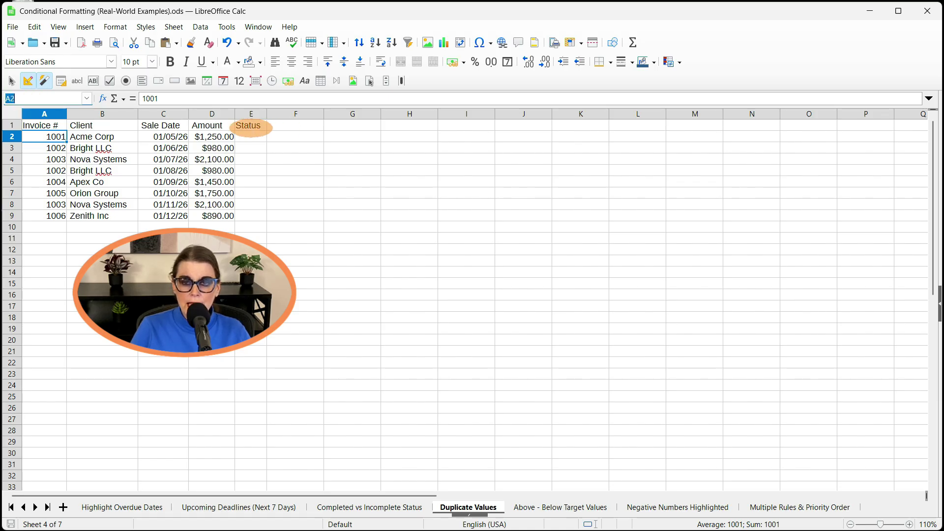
type("A2:E200")
key("Return")
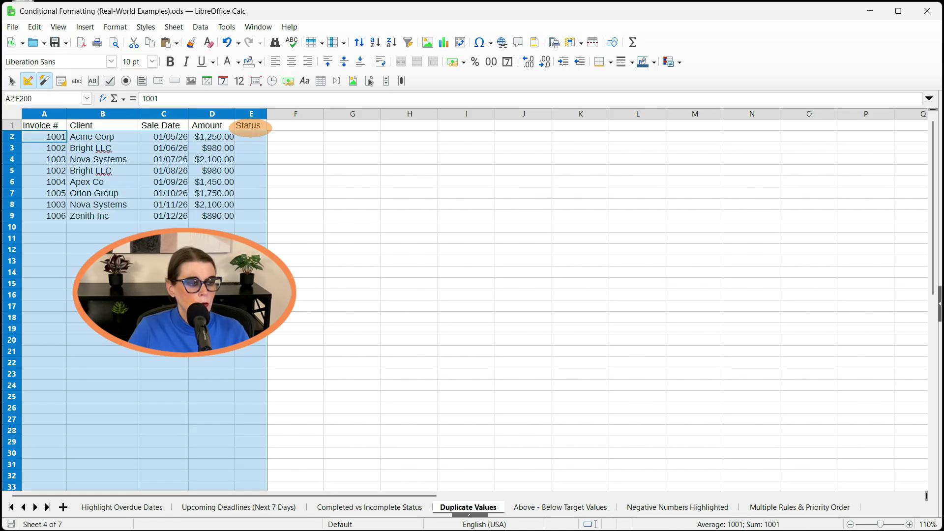
left_click(115, 27)
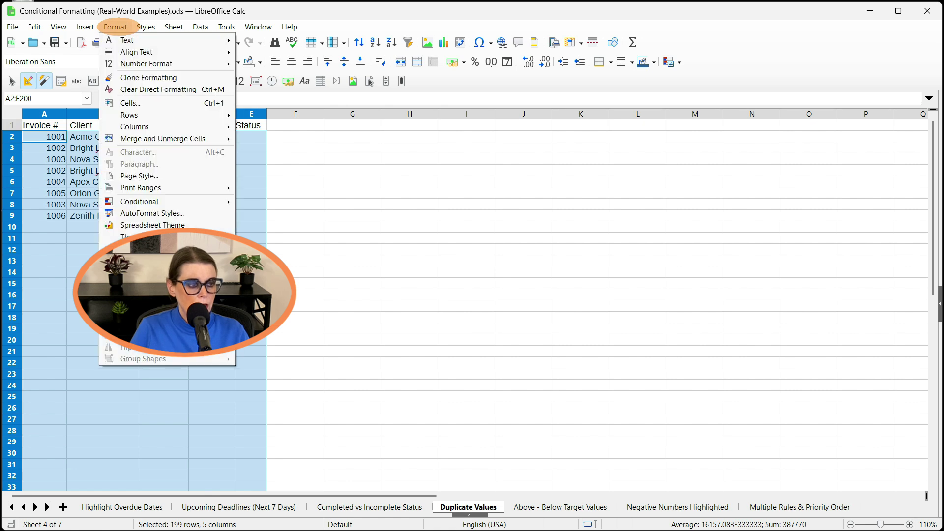
mouse_move(169, 201)
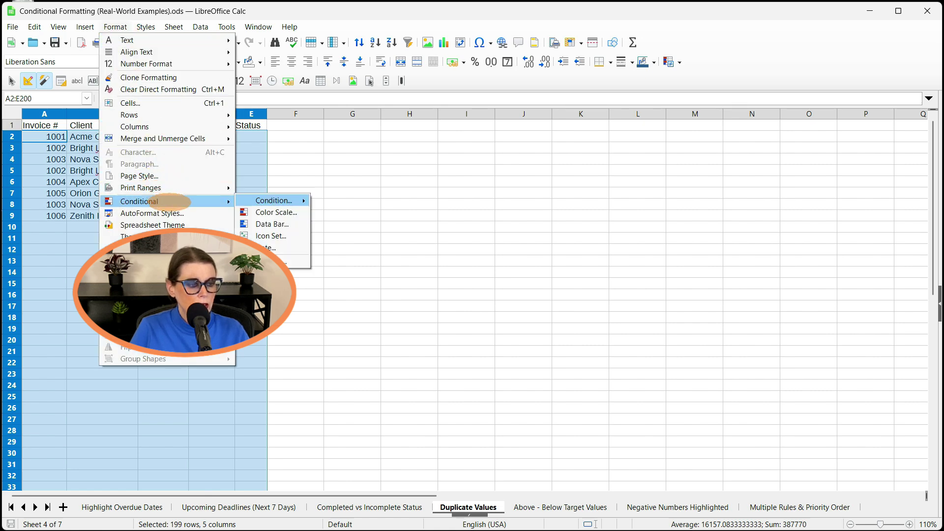
mouse_move(283, 200)
left_click(370, 261)
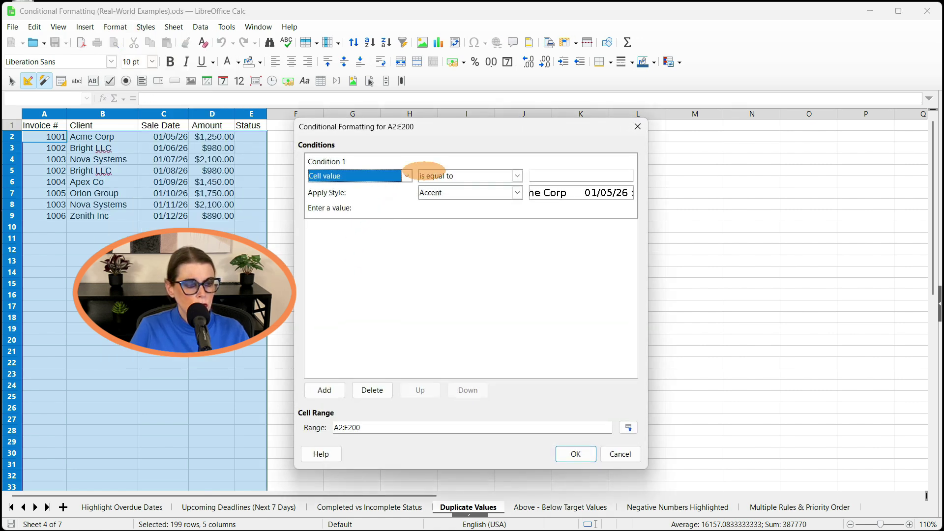
Make Condition 1 formula-based with COUNTIF($A$2:$A$200;$A2)>1
left_click(396, 175)
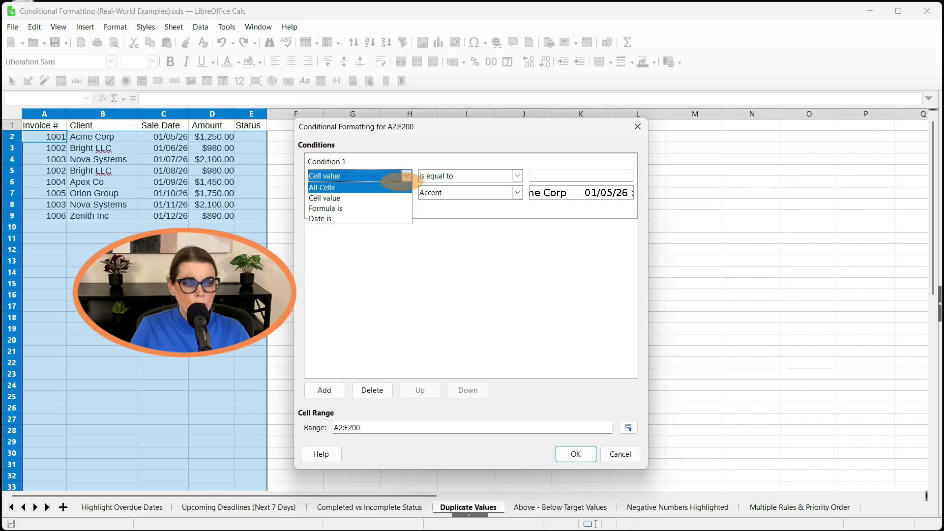
left_click(380, 208)
left_click(471, 175)
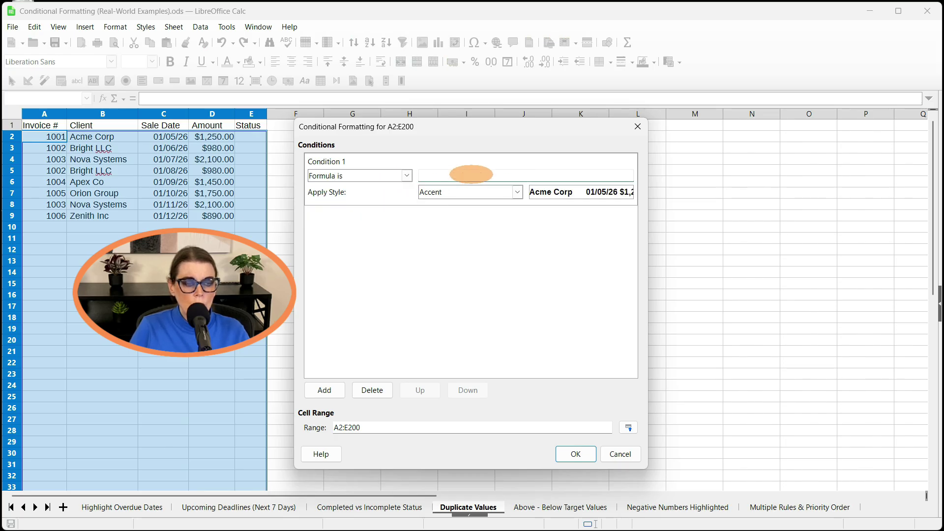
type("COUNTIF($A$2:$A$200;$A2)>1")
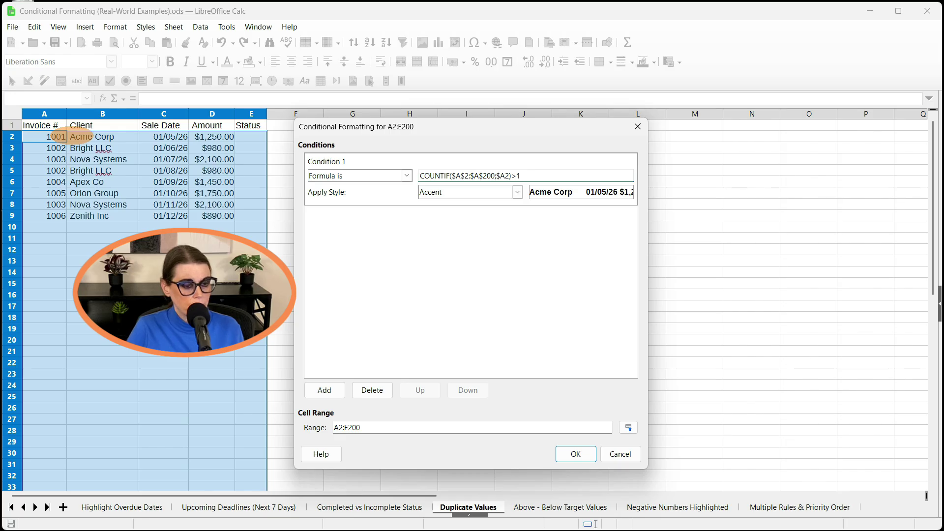
Apply the Bad style to the duplicate invoice condition and save the rule for A2:E200
left_click(516, 191)
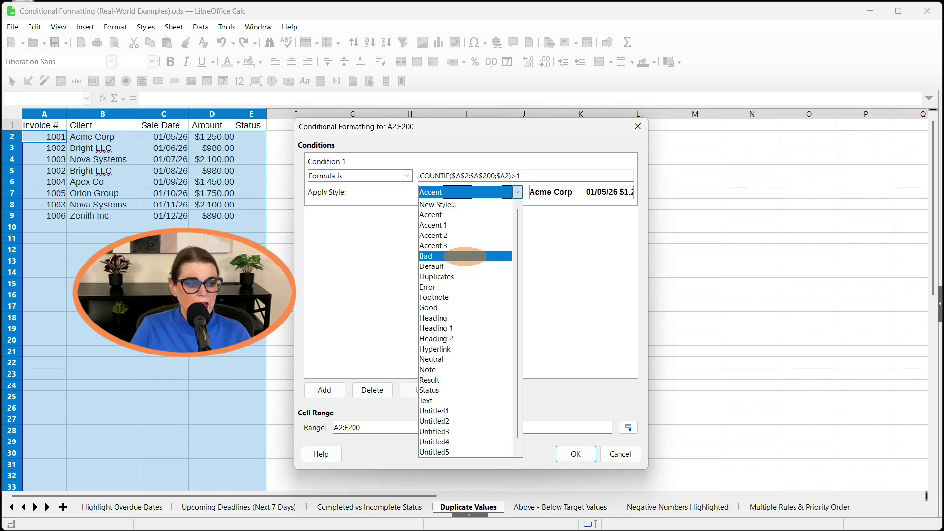
left_click(465, 256)
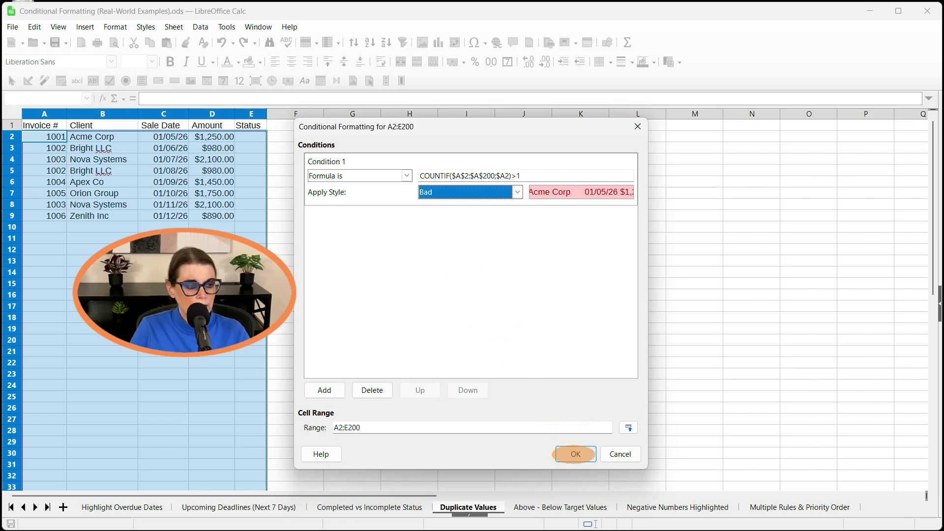
left_click(575, 453)
left_click(118, 170)
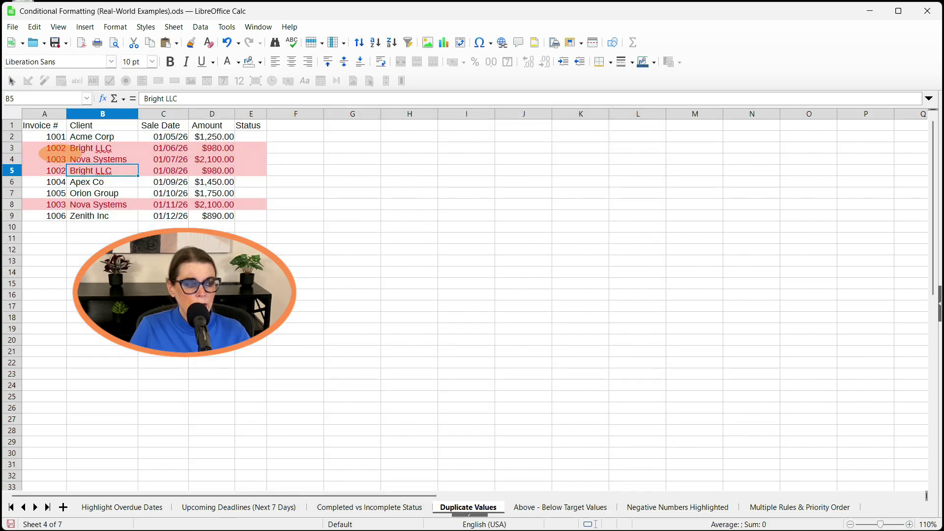
Change the invoice number of the second Bright LLC entry in A5 to 1025
left_click(53, 149)
left_click(54, 170)
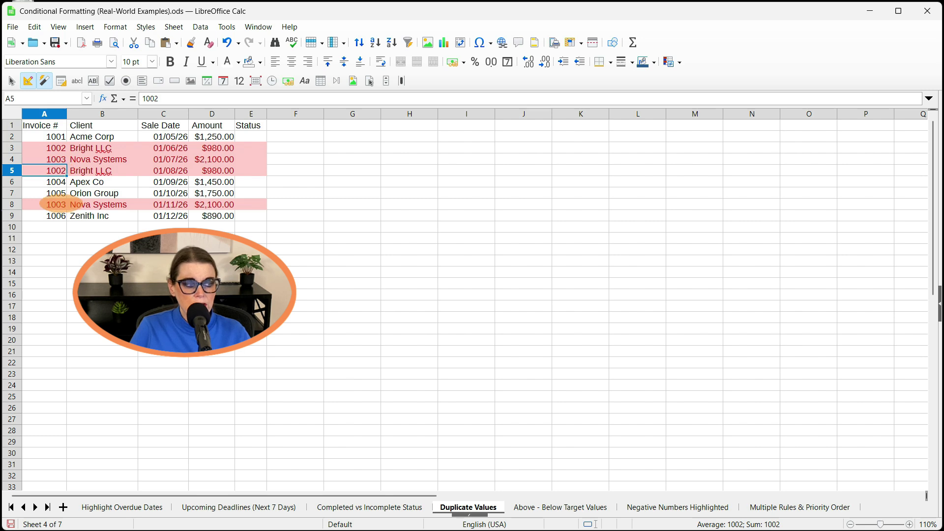
left_click(54, 159)
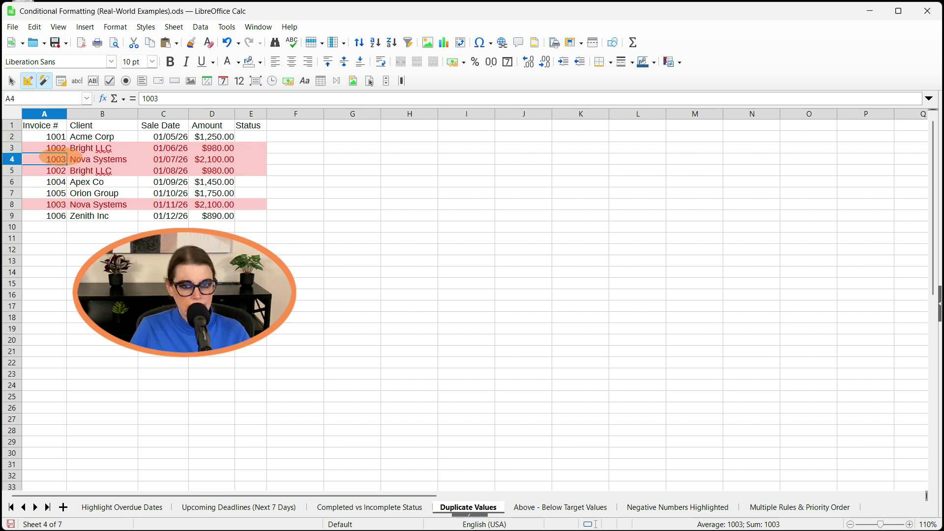
left_click(54, 170)
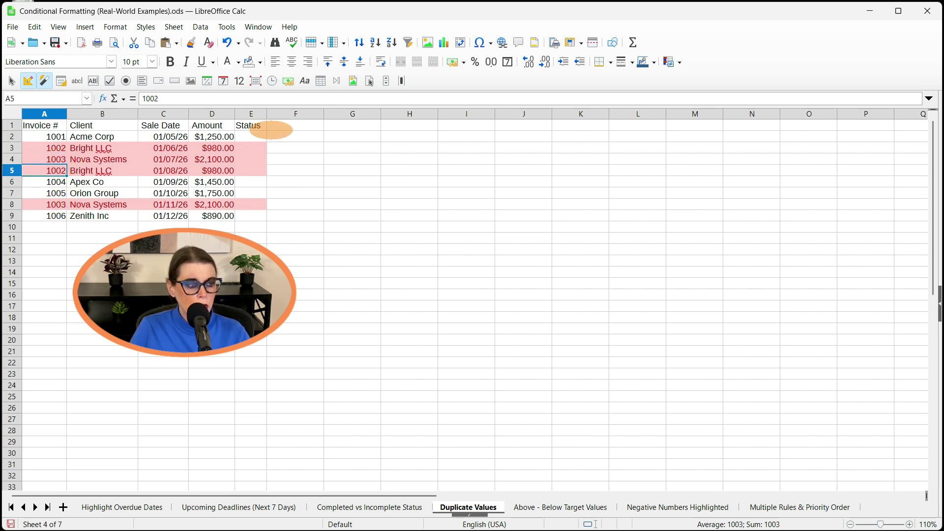
type("1025")
key("Return")
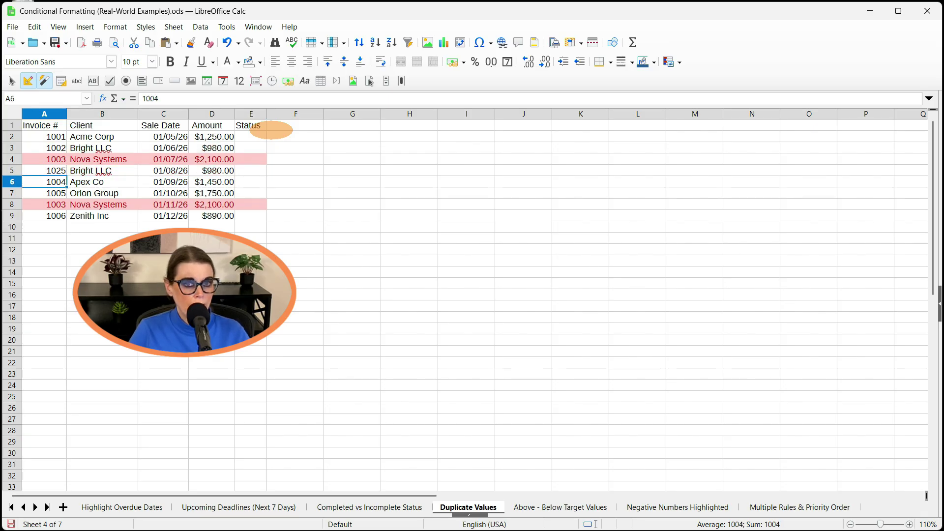
Switch to the Above - Below Target Values sheet and start a conditional formatting condition for the range A2:D200
key("ctrl+Page_Down")
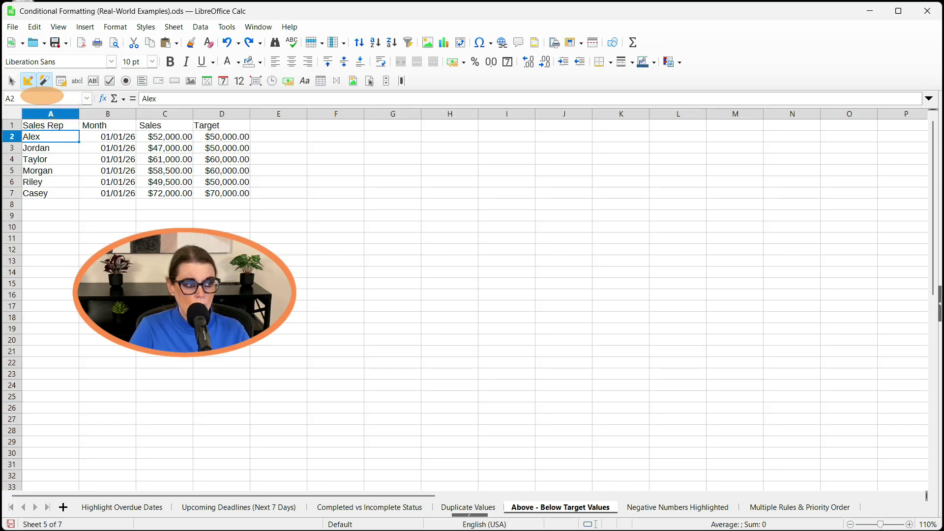
left_click(40, 98)
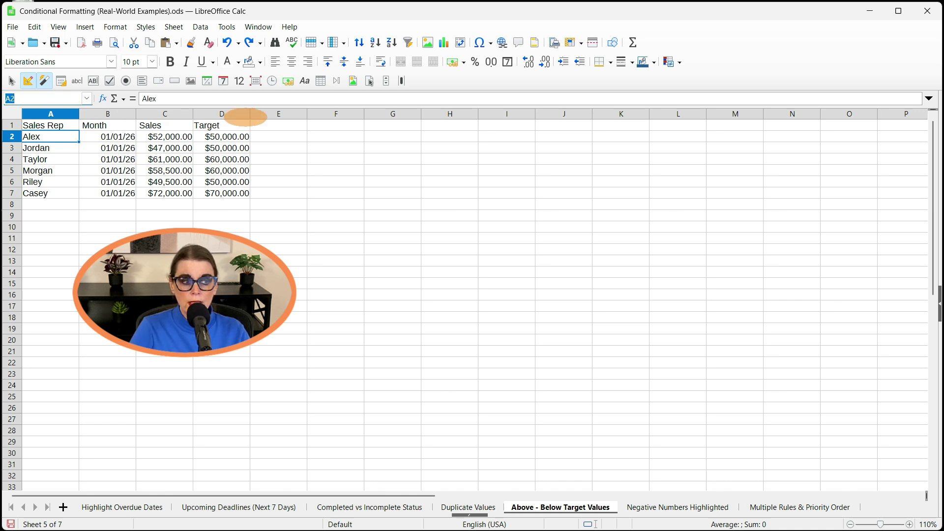
type("A2:D200")
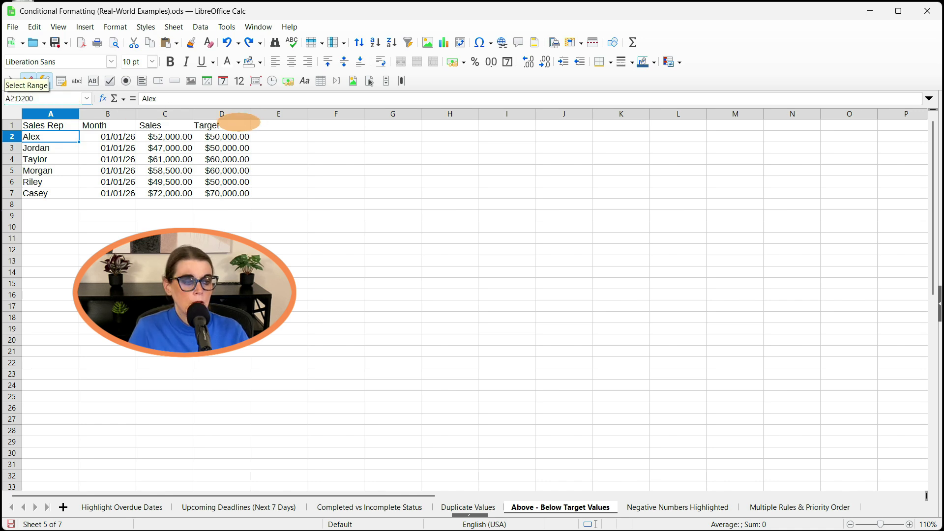
key("Return")
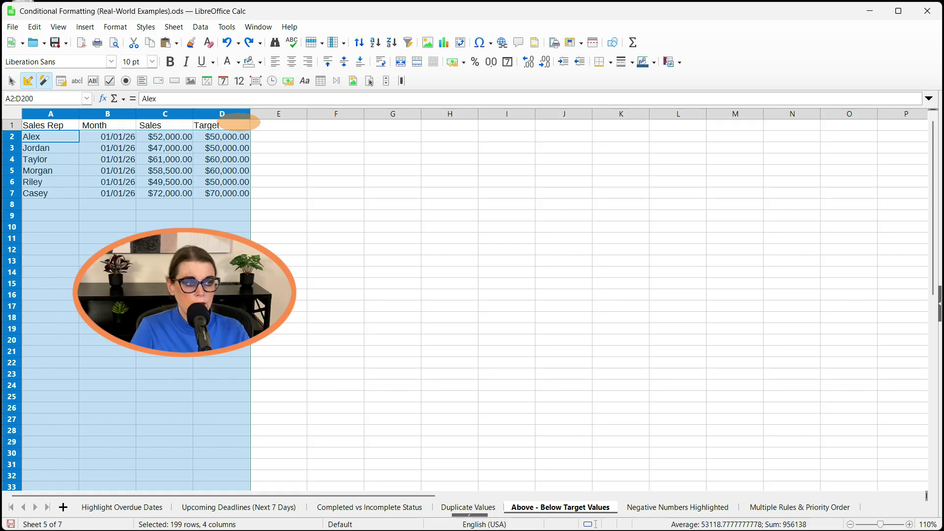
left_click(115, 27)
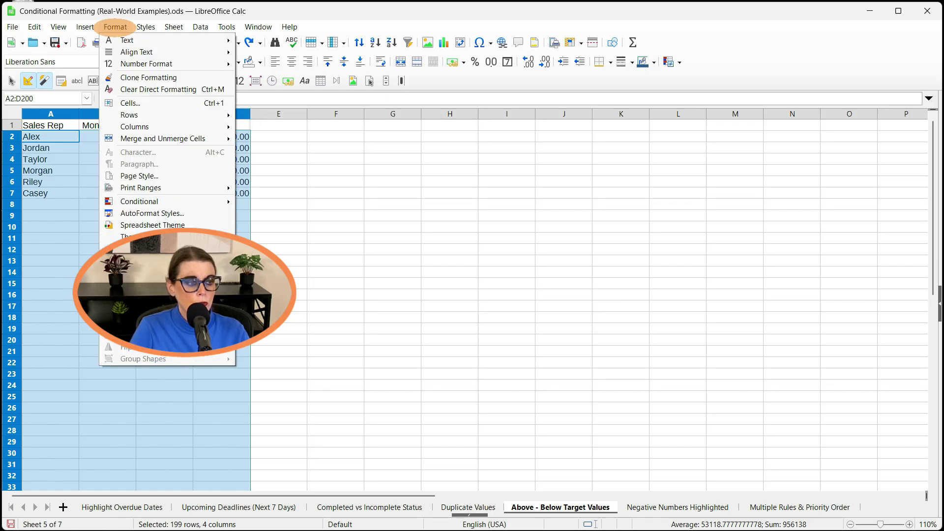
mouse_move(162, 201)
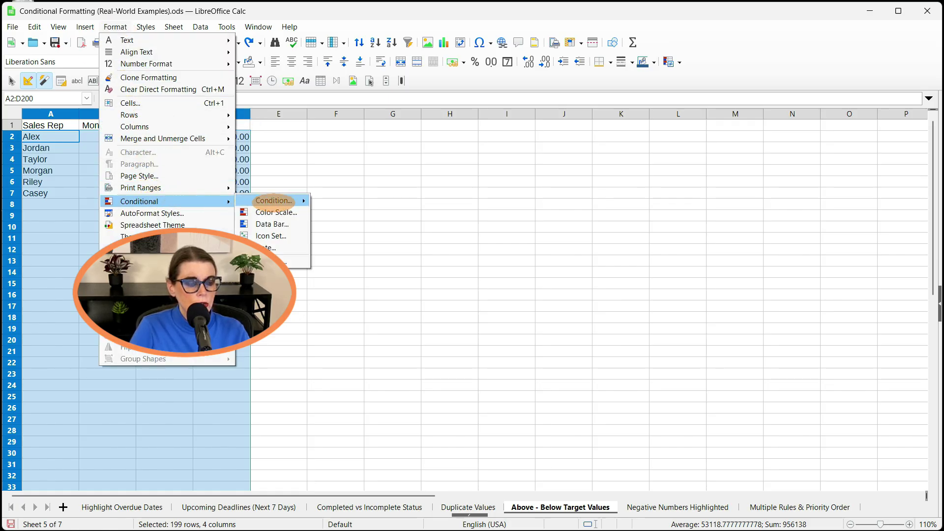
mouse_move(273, 200)
left_click(360, 261)
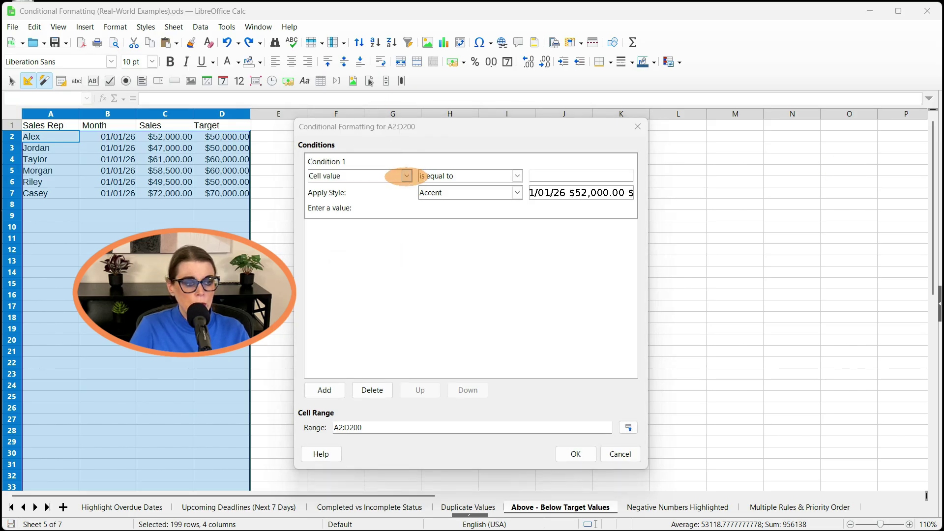
Make Condition 1 formula-based with AND($C2<>"";$C2>=$D2) and give it the Good style
left_click(406, 176)
left_click(371, 208)
left_click(440, 176)
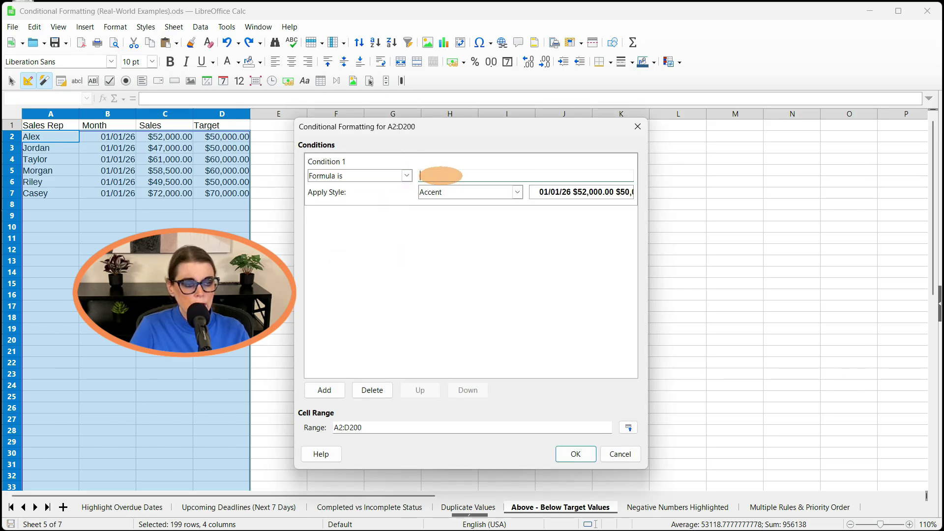
type("AND($C2<>\"\";$C2>=$D2)")
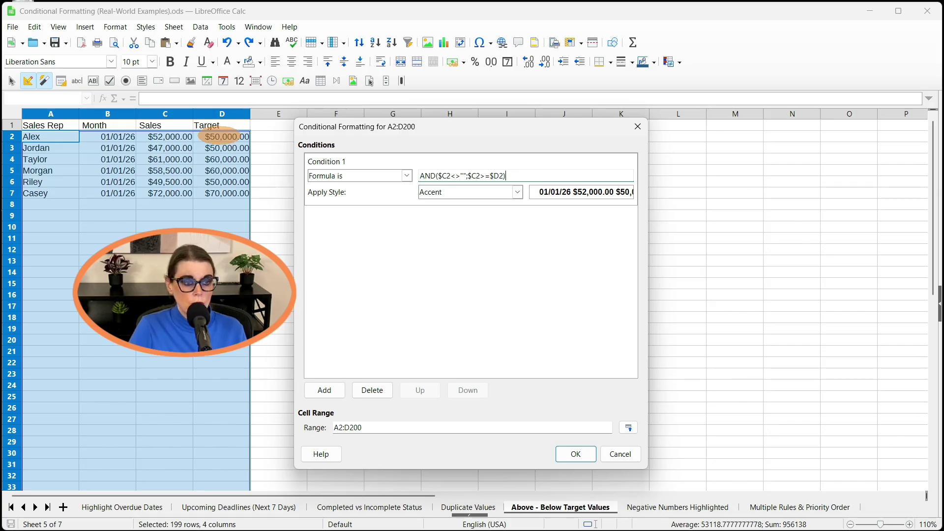
left_click(517, 192)
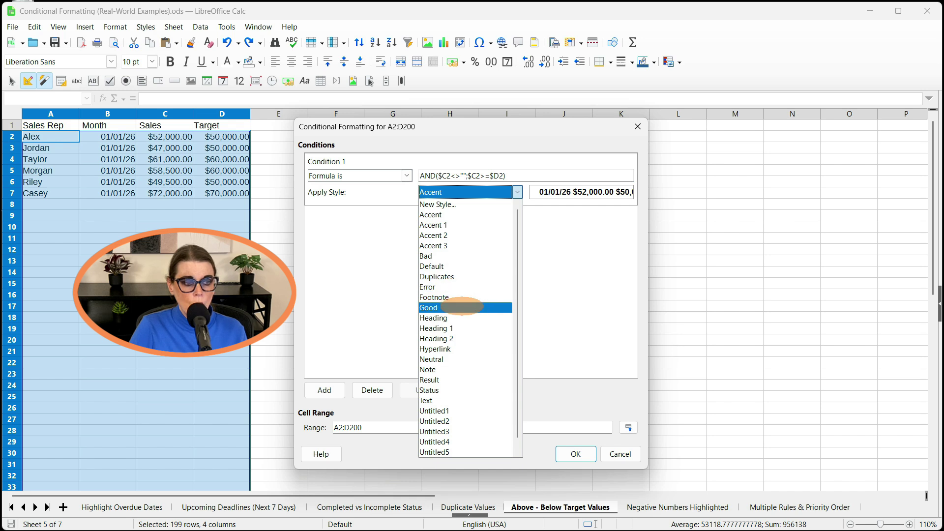
left_click(462, 307)
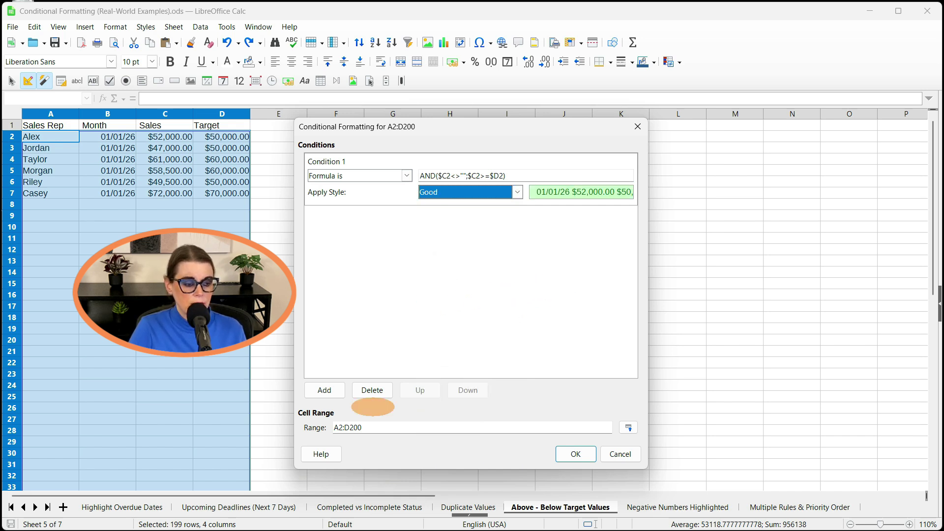
Add Condition 2 with the formula AND($C2<>"";$C2<$D2) and the Bad style, and save both sales target rules
left_click(324, 390)
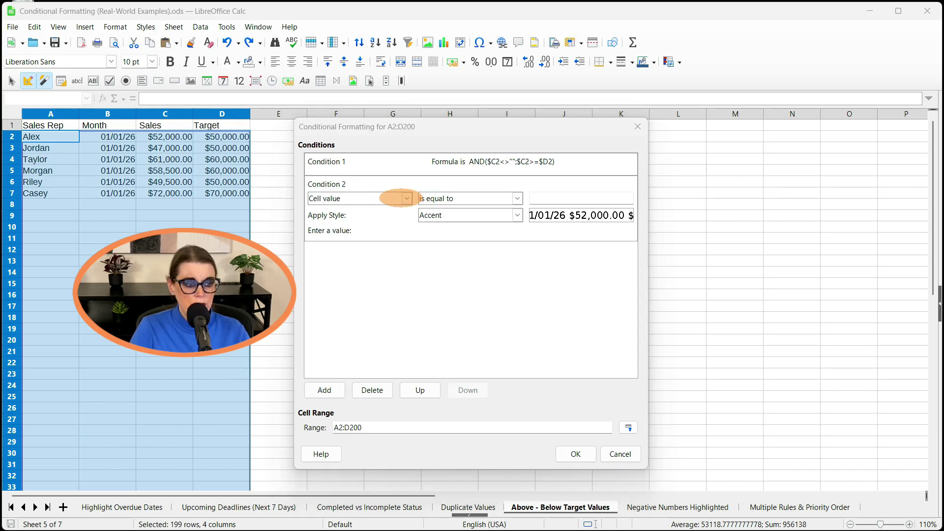
left_click(395, 198)
left_click(379, 230)
left_click(449, 197)
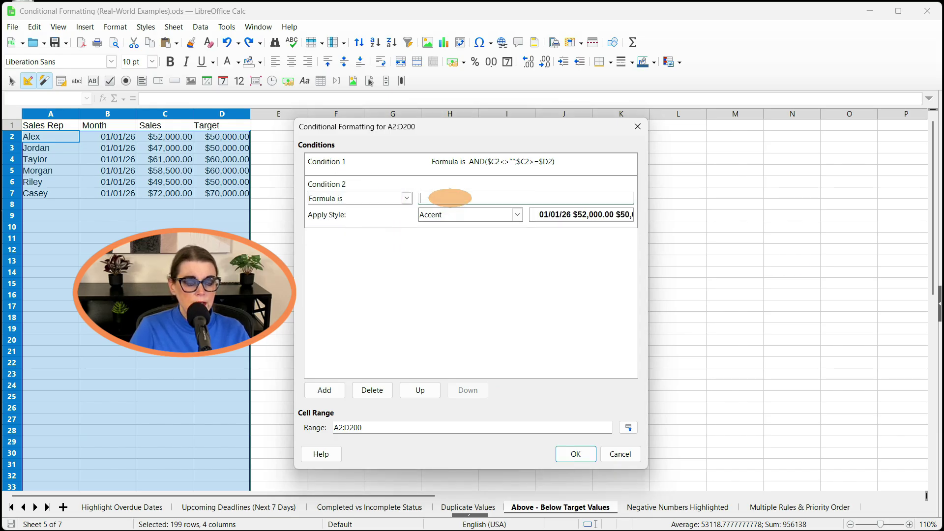
type("AND($C2<>\"\";$C2<$D2)")
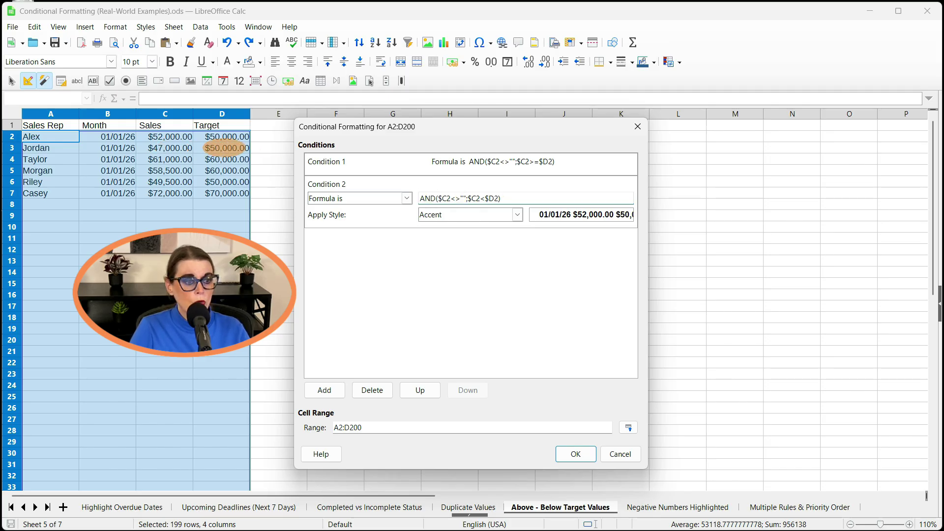
left_click(516, 214)
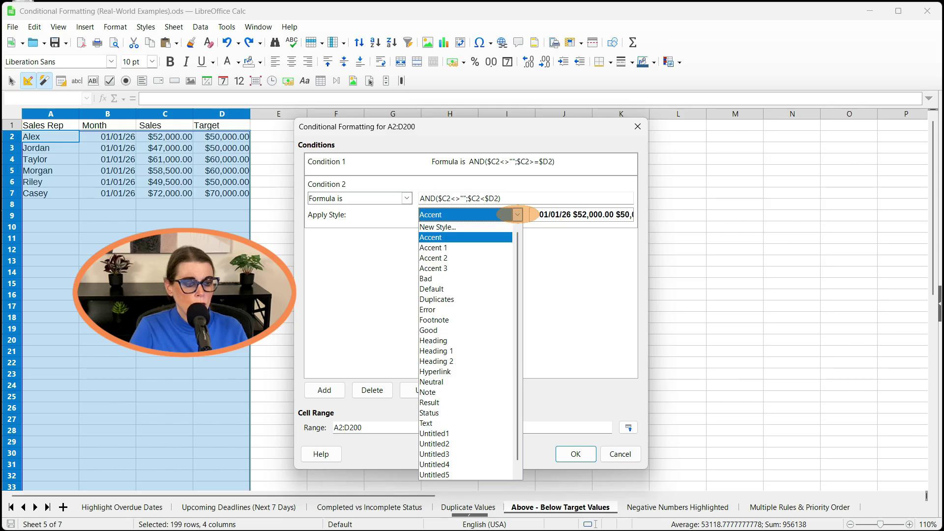
left_click(487, 278)
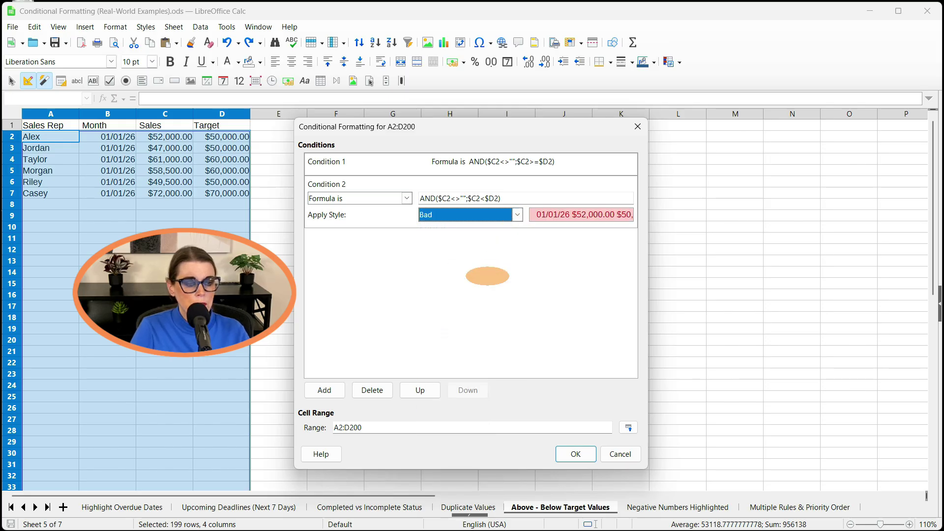
left_click(576, 453)
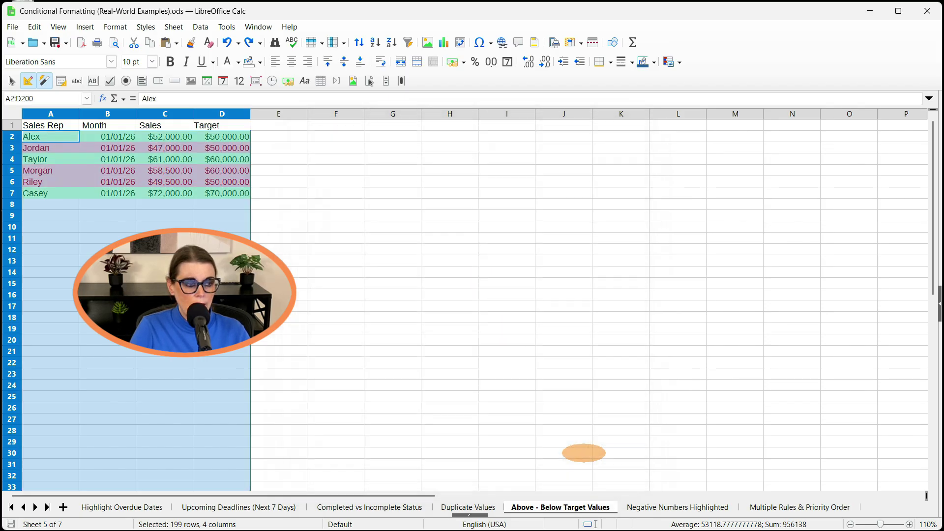
left_click(165, 261)
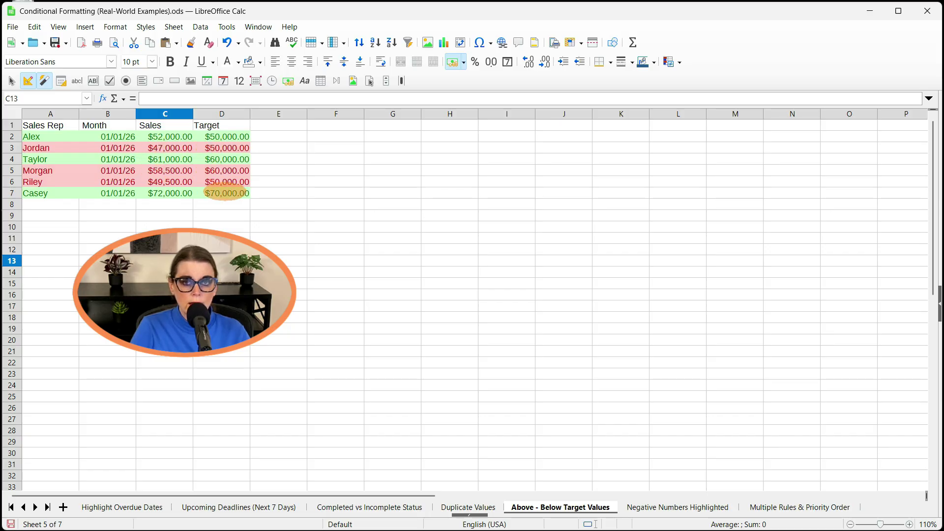
Switch to the Negative Numbers Highlighted sheet and start a conditional formatting condition for the range A2:C200
key("ctrl+Page_Down")
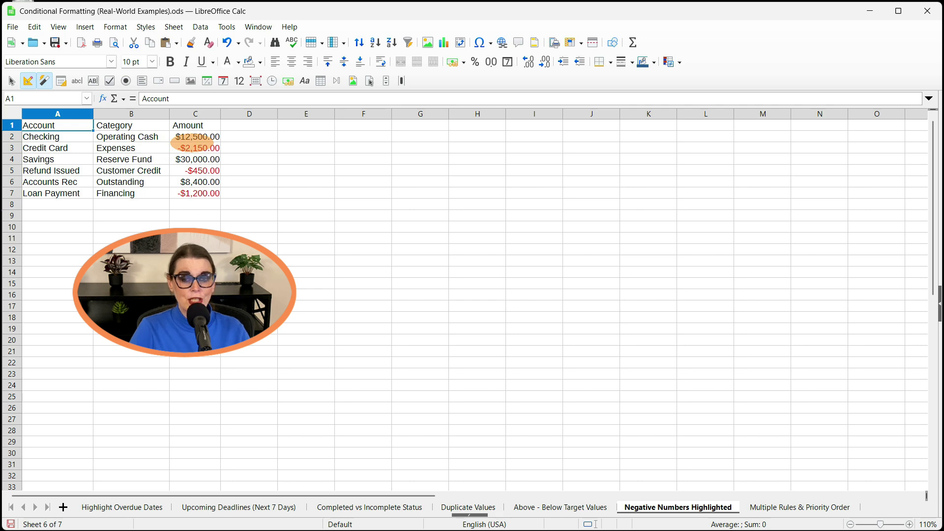
left_click(46, 99)
type("A2:C200")
key("Return")
left_click(115, 27)
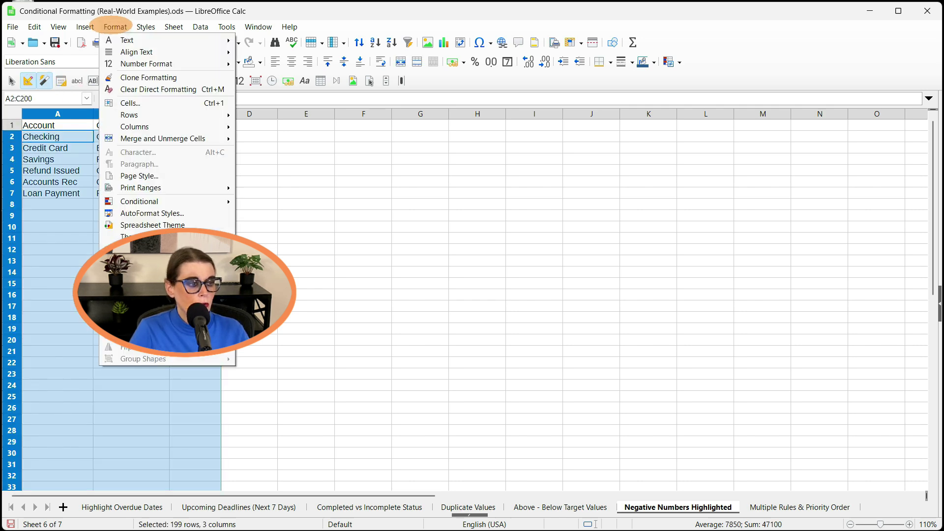
left_click(142, 202)
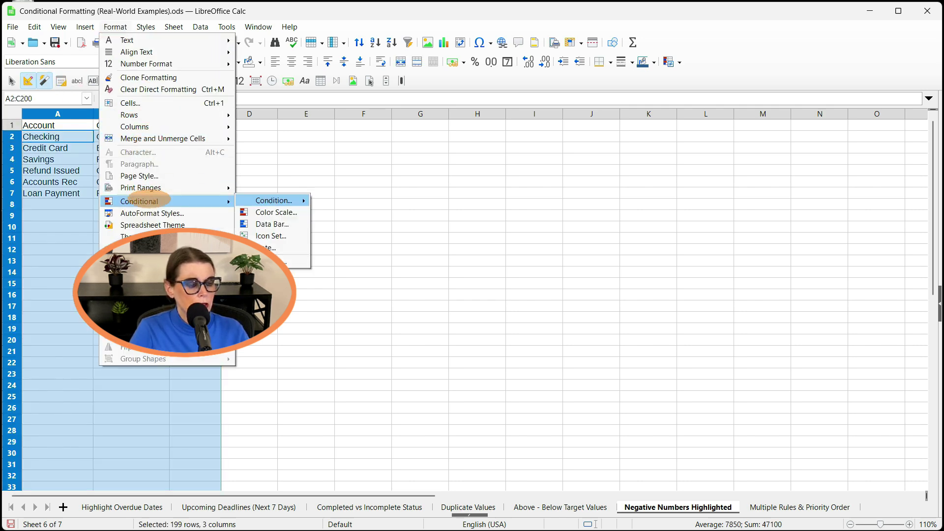
left_click(270, 200)
left_click(350, 261)
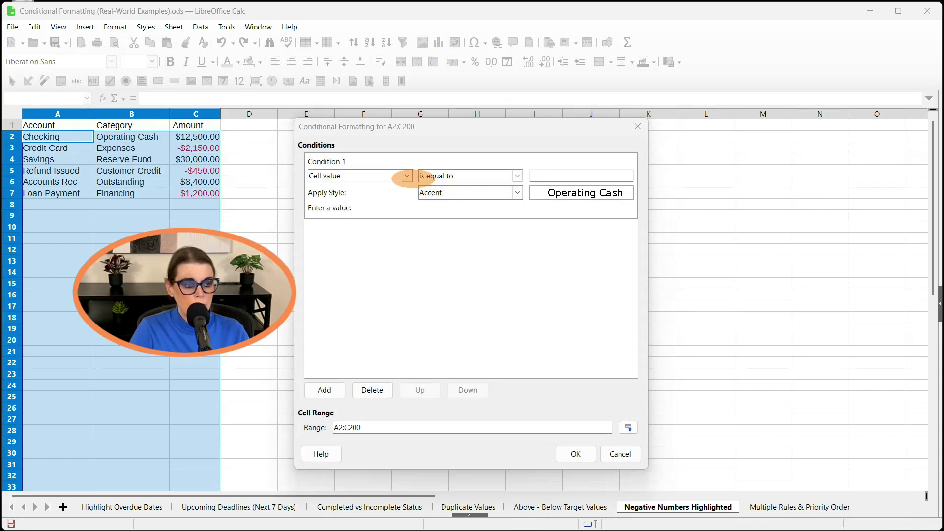
Make Condition 1 formula-based with $C2<0, give it the Bad style, and save the negative amounts rule
left_click(407, 176)
left_click(377, 207)
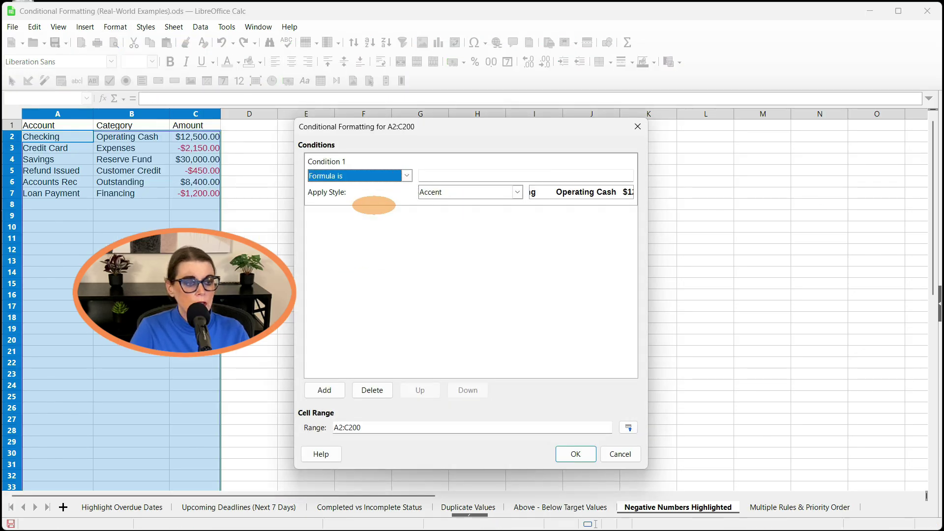
left_click(449, 176)
type("$C2<0")
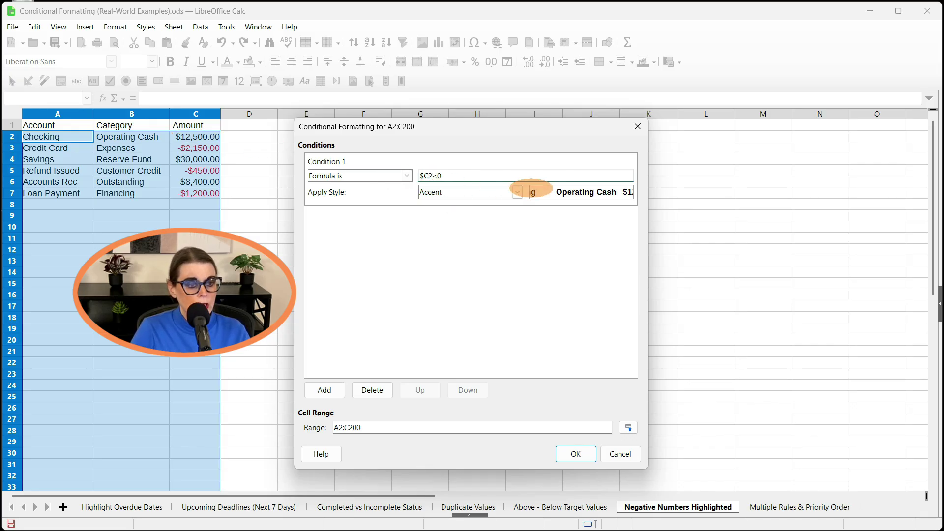
left_click(517, 192)
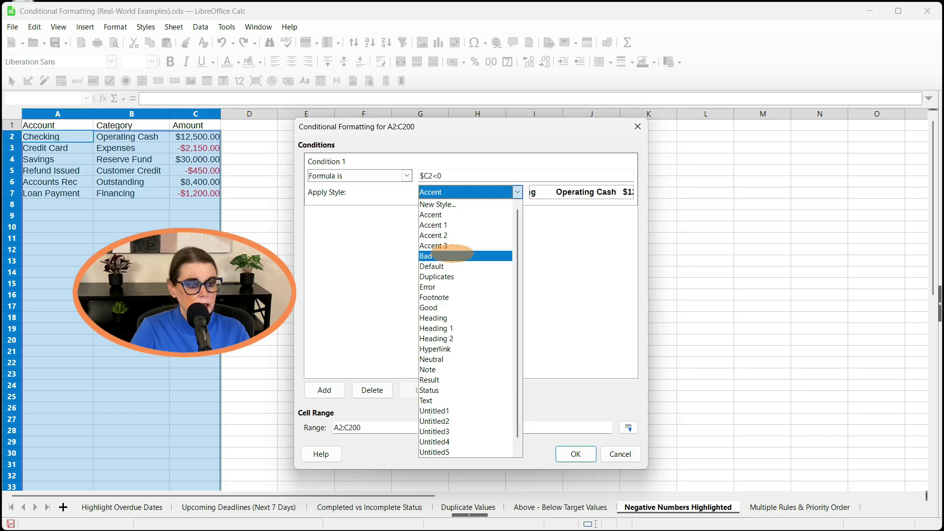
left_click(457, 255)
left_click(576, 454)
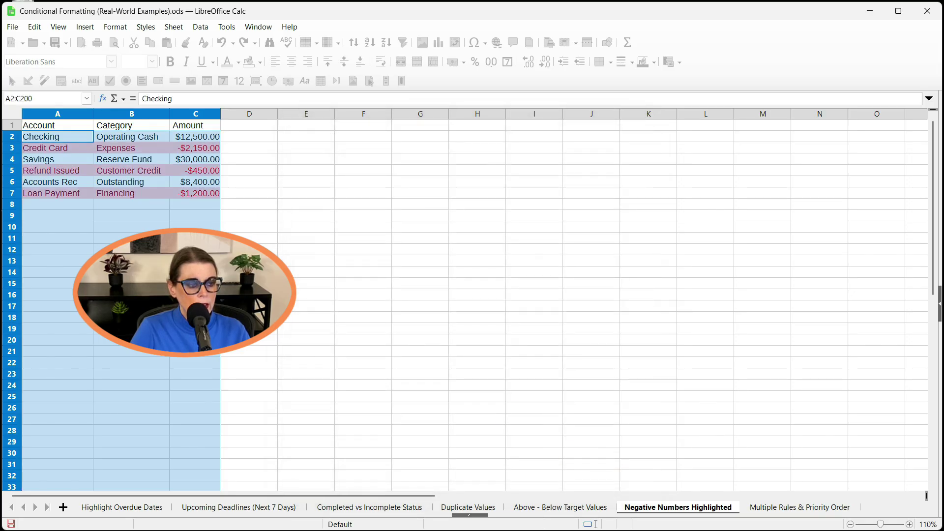
left_click(196, 261)
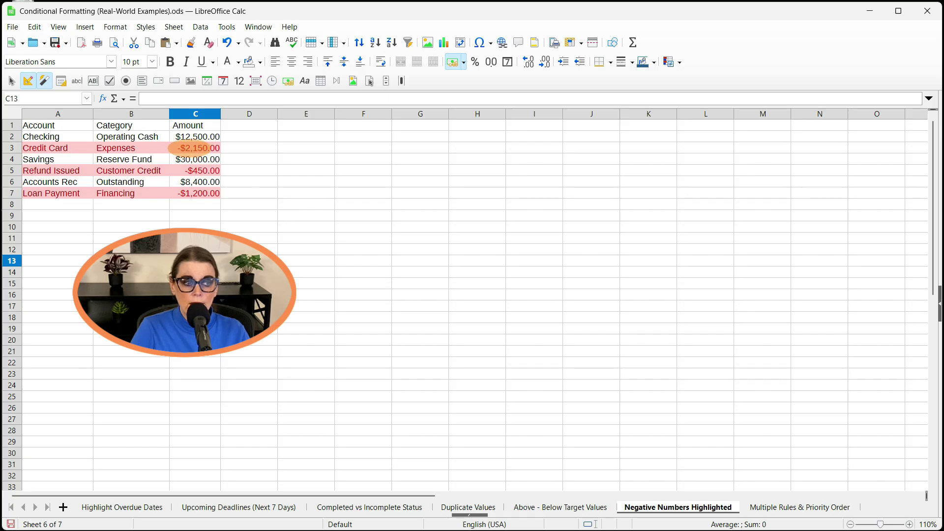
Change the Credit Card amount in C3 to a positive 2150
left_click(196, 148)
type("2150.")
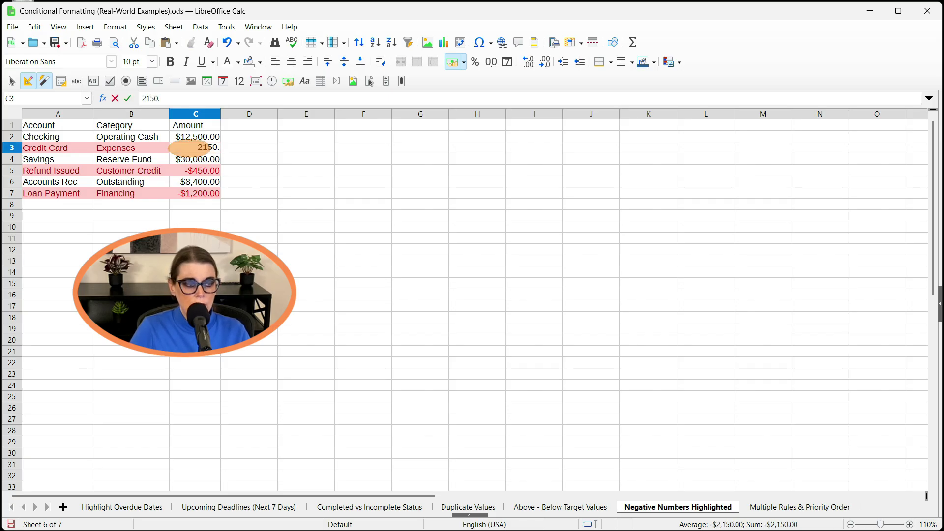
key("Return")
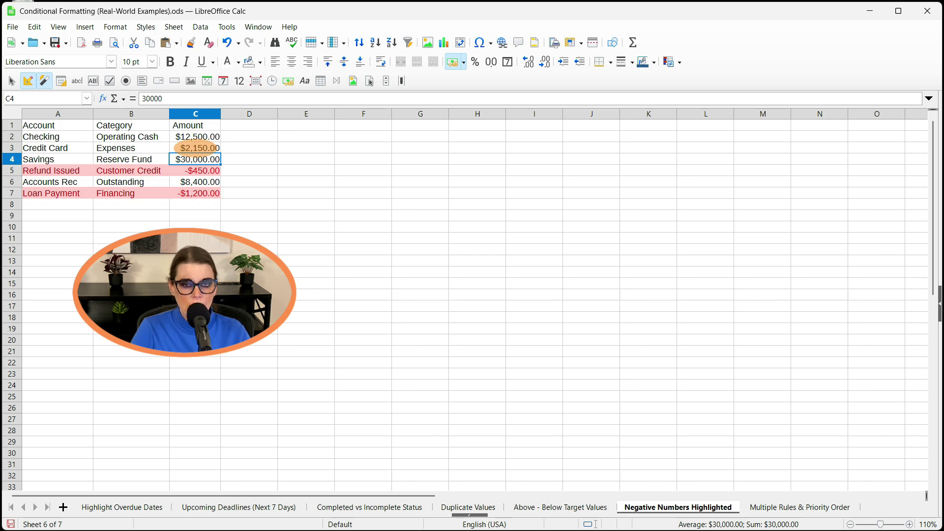
Switch to the Multiple Rules & Priority Order sheet and start a conditional formatting condition for the range A2:E200
key("ctrl+Page_Down")
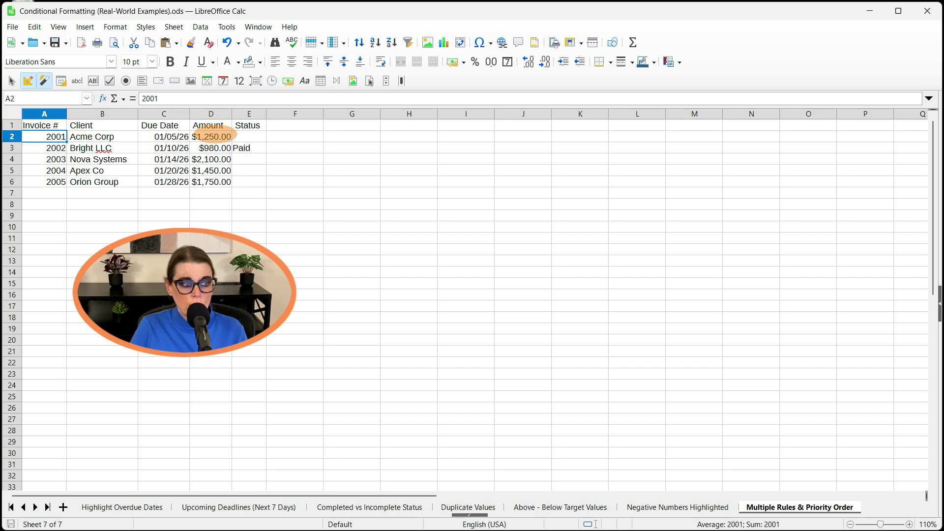
left_click(42, 98)
type("A2:E200")
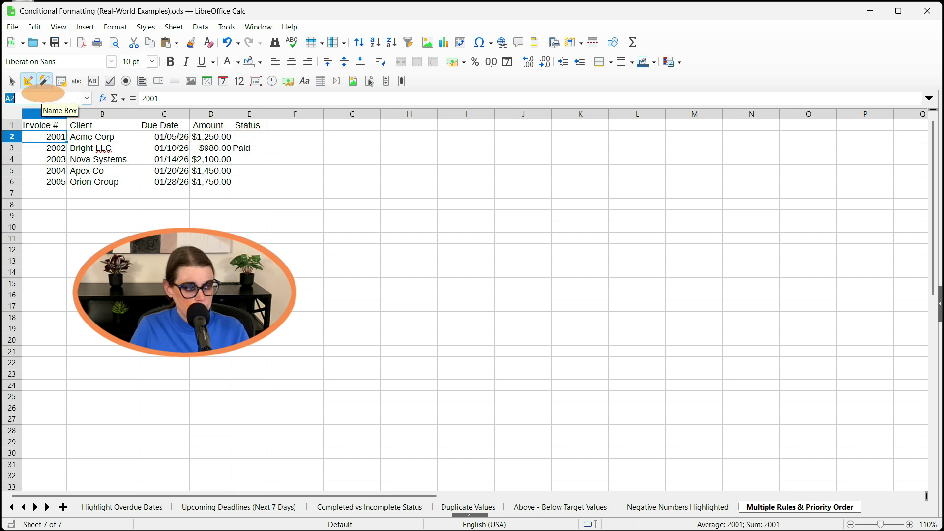
key("Return")
left_click(115, 26)
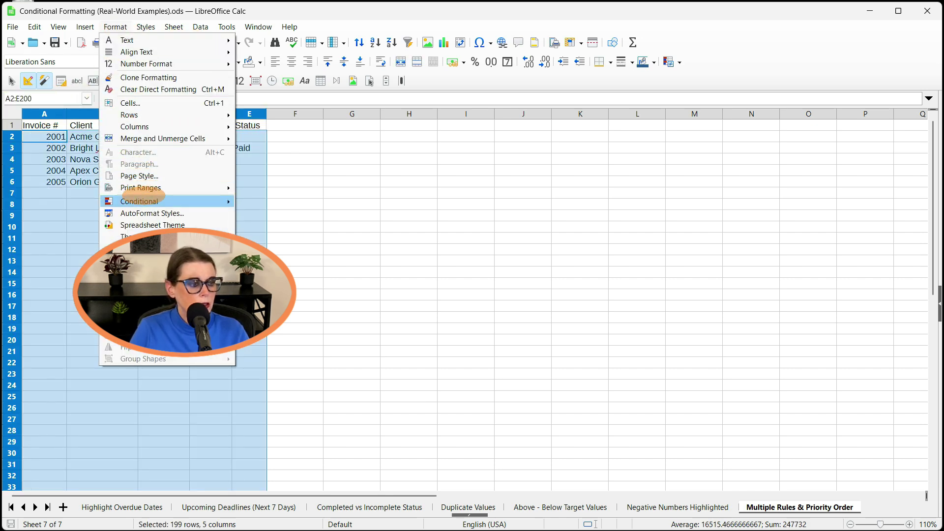
mouse_move(144, 199)
mouse_move(272, 200)
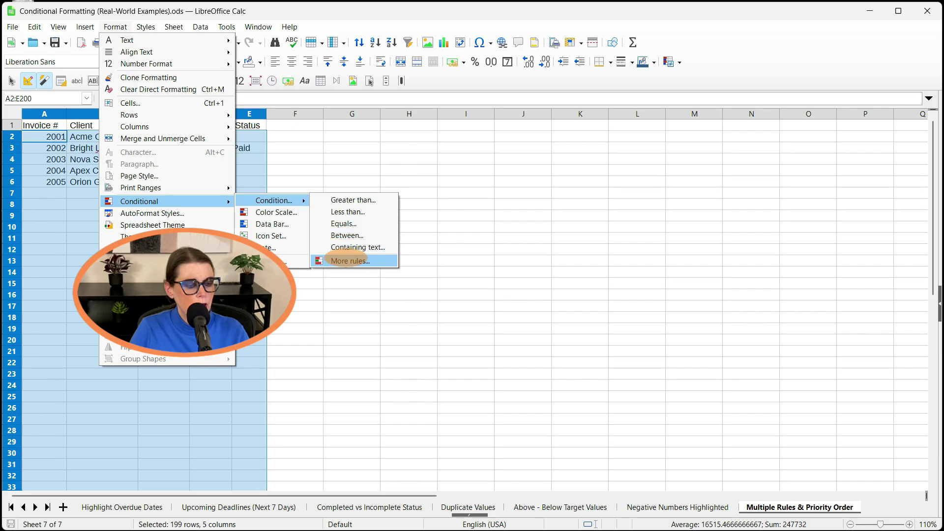
left_click(344, 264)
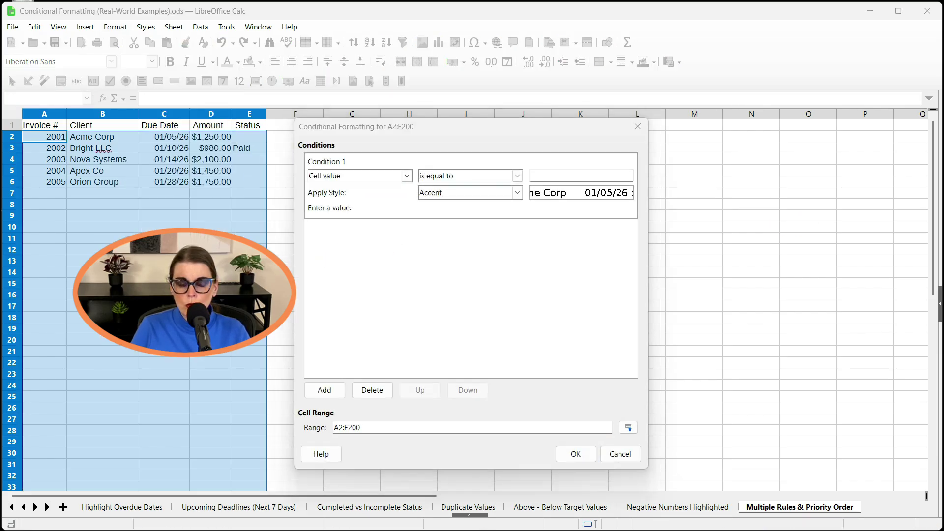
Make Condition 1 formula-based with TRIM(UPPER($E2))="PAID" and give it the Good style
left_click(404, 176)
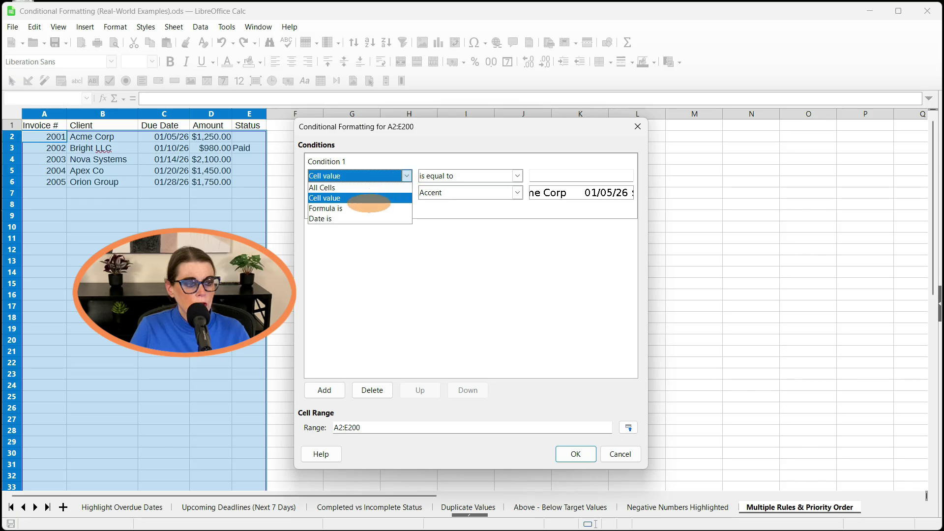
left_click(370, 208)
left_click(443, 175)
type("TRIM(UPPER($E2))=\"PAID\"")
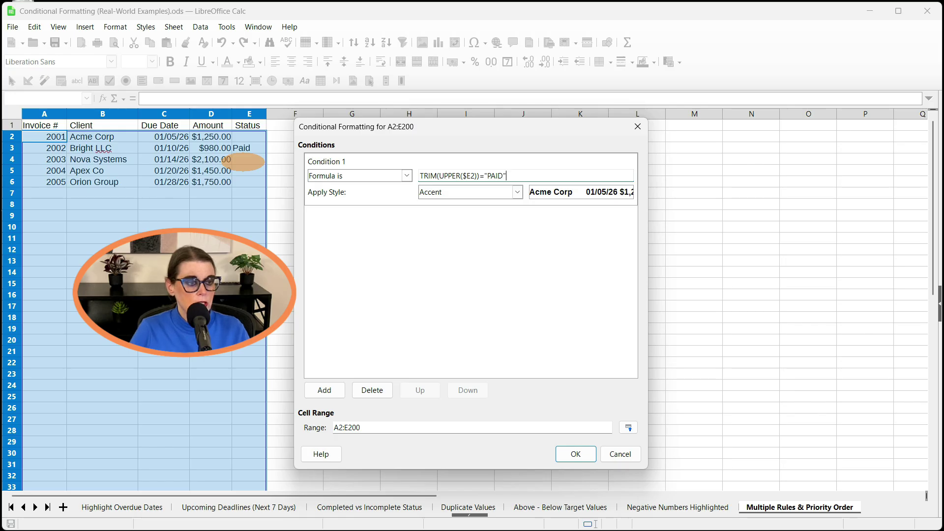
left_click(517, 192)
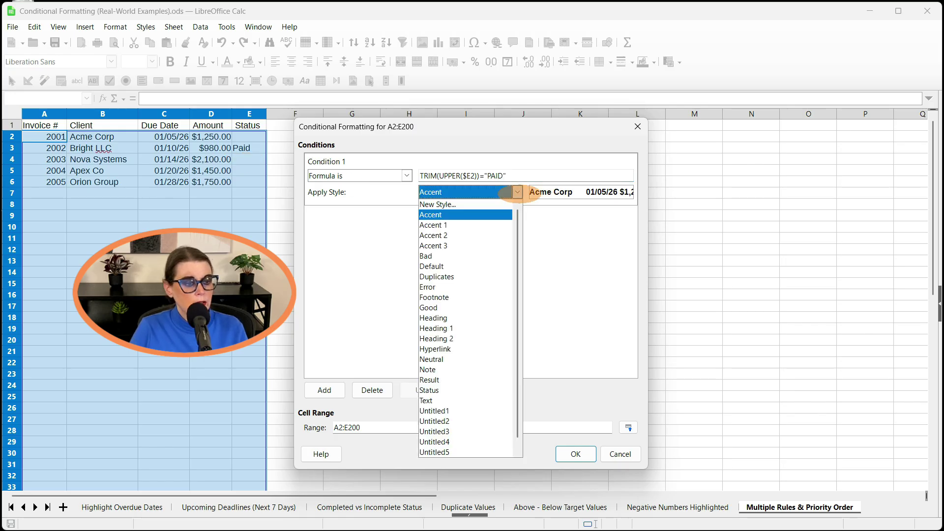
left_click(460, 307)
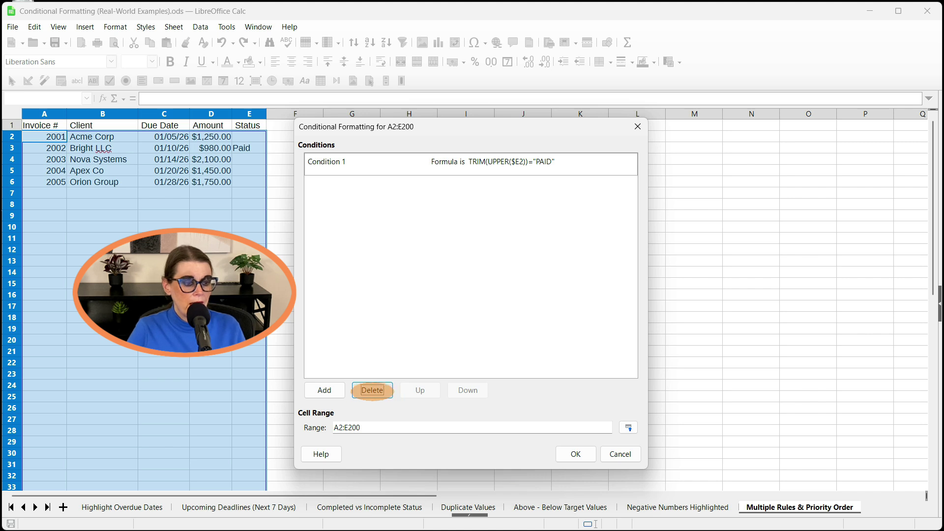
Add Condition 2 with the formula AND($C2<>"";$C2<TODAY();$E2<>"Paid") and the Bad style, and save both invoice rules
left_click(330, 390)
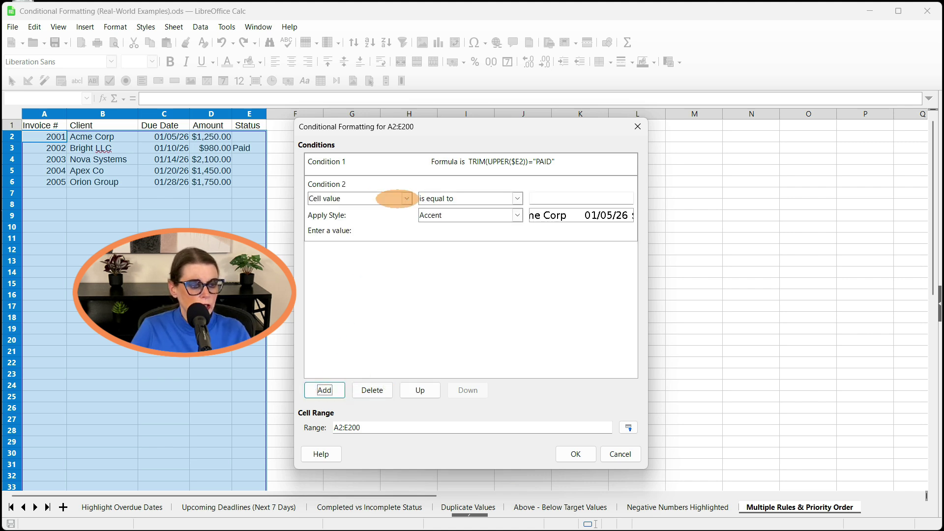
left_click(390, 198)
left_click(371, 229)
left_click(456, 198)
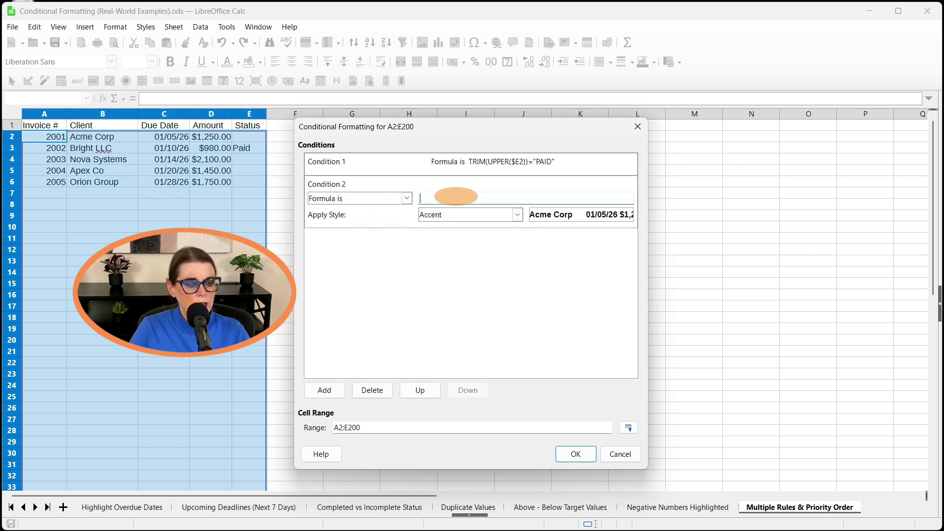
type("AND($C2<>\"\";$C2<TODAY();$E2<>\"Paid\")")
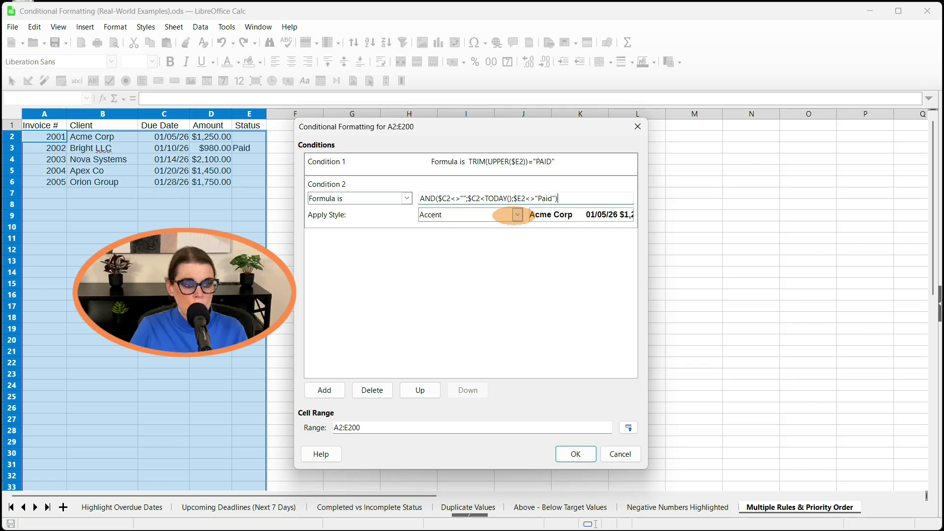
left_click(517, 215)
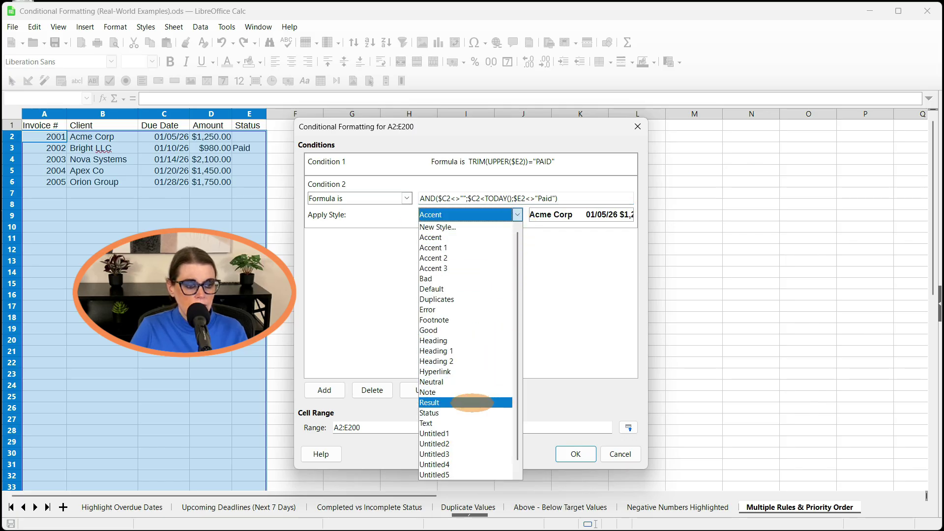
left_click(459, 278)
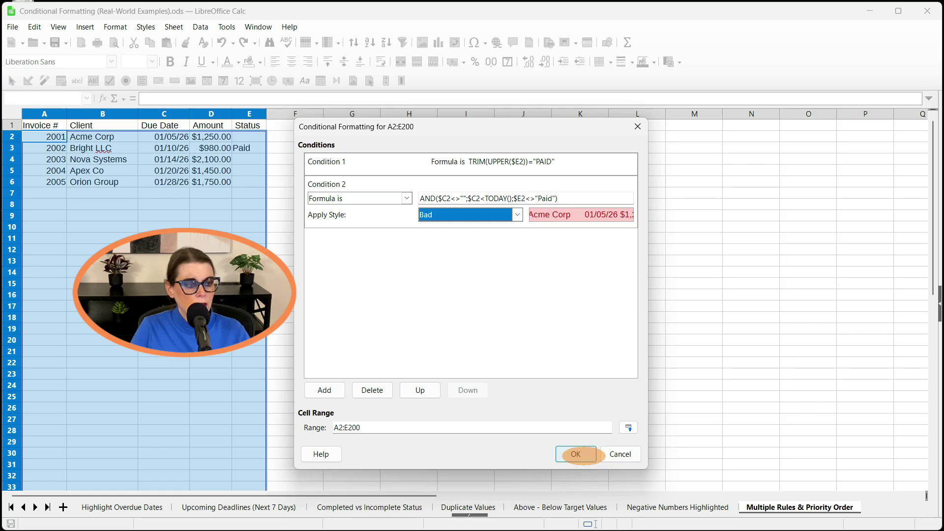
left_click(576, 454)
Set the status of invoices 2001 and 2003 to Paid in cells E2 and E4
left_click(249, 136)
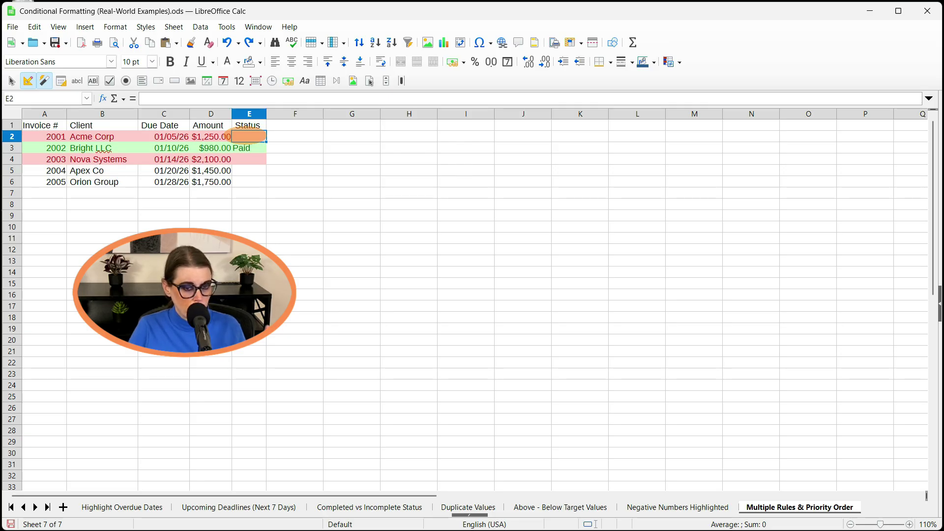
type("Paid")
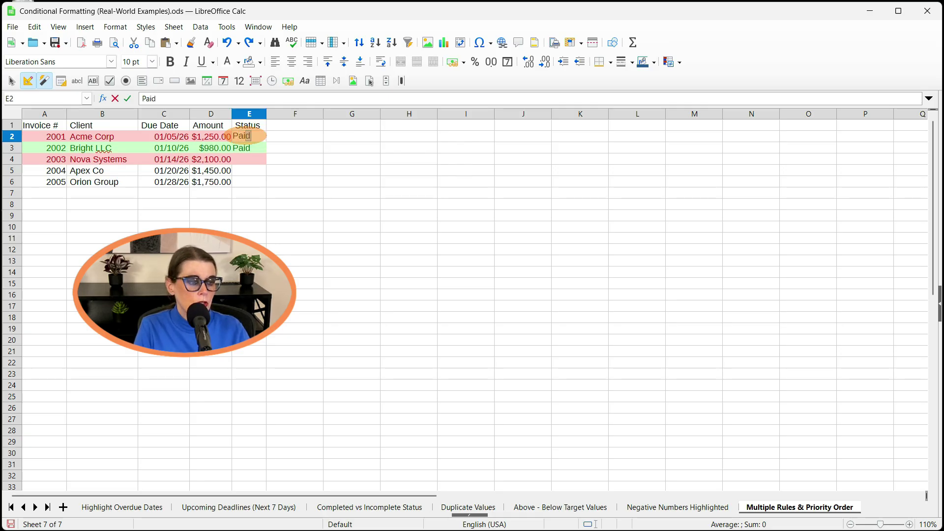
key("Return")
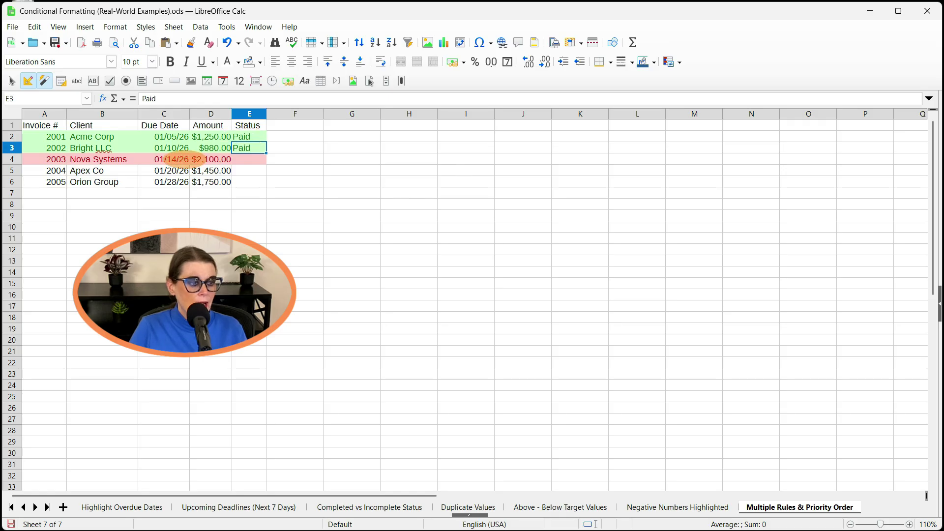
left_click(248, 158)
type("Paid")
key("Return")
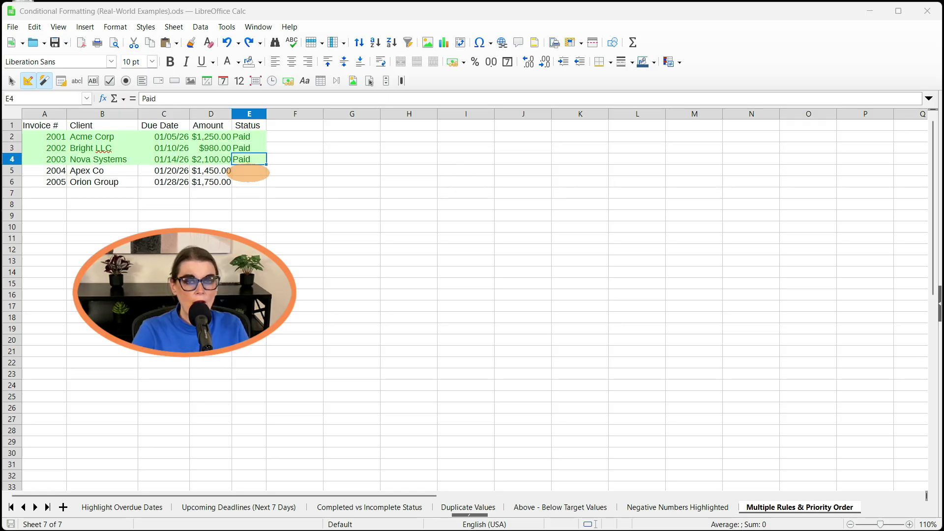